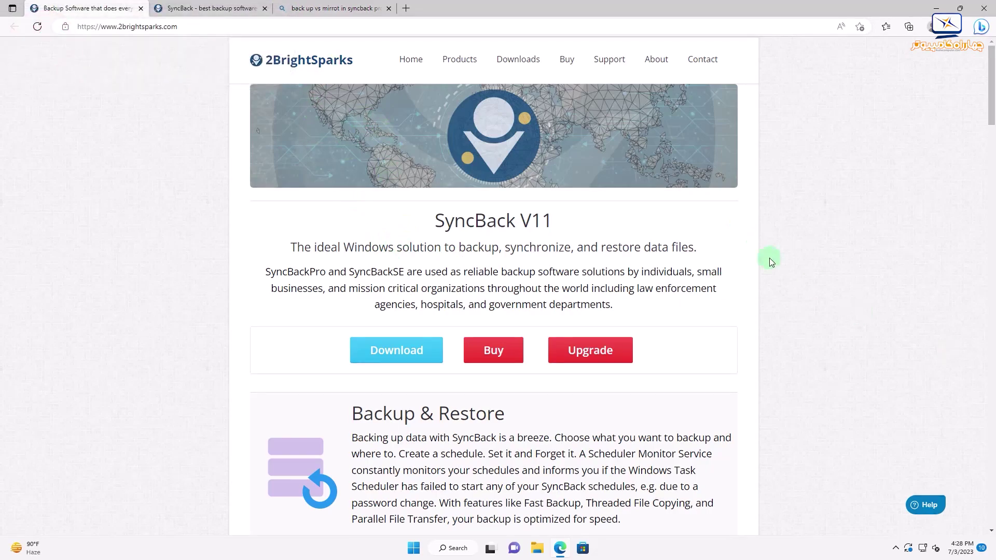
Review the SyncBack V11 feature overview on the 2BrightSparks home page.
scroll(534, 244, "down", 10)
scroll(444, 270, "down", 8)
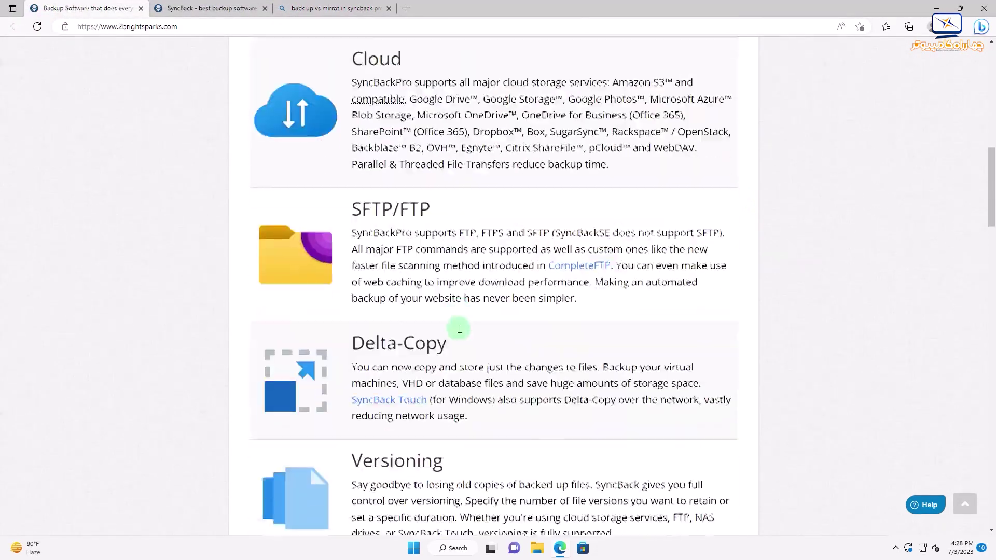
key("Home")
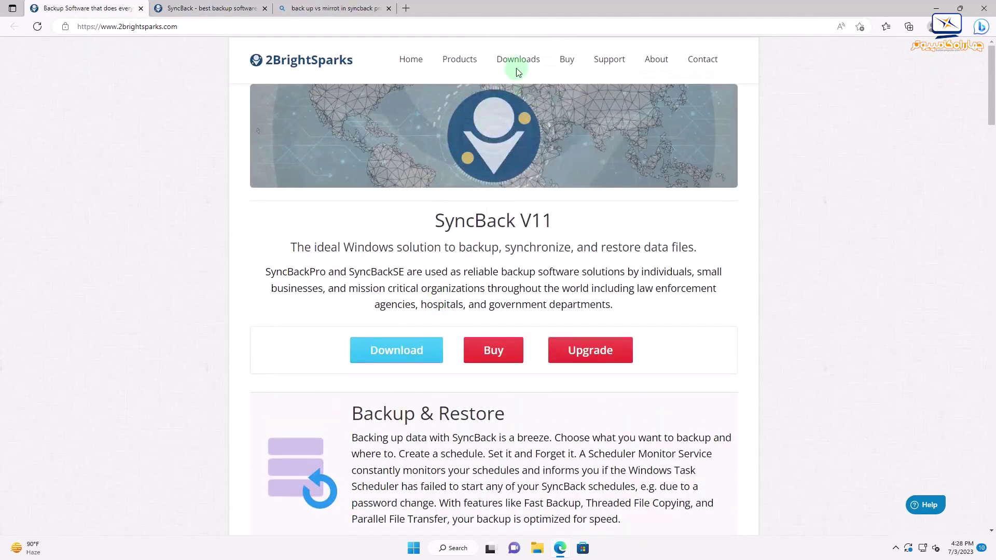
Examine the short descriptions of SyncBackFree, SyncBackSE and SyncBackPro on the SyncBack product page.
left_click(208, 8)
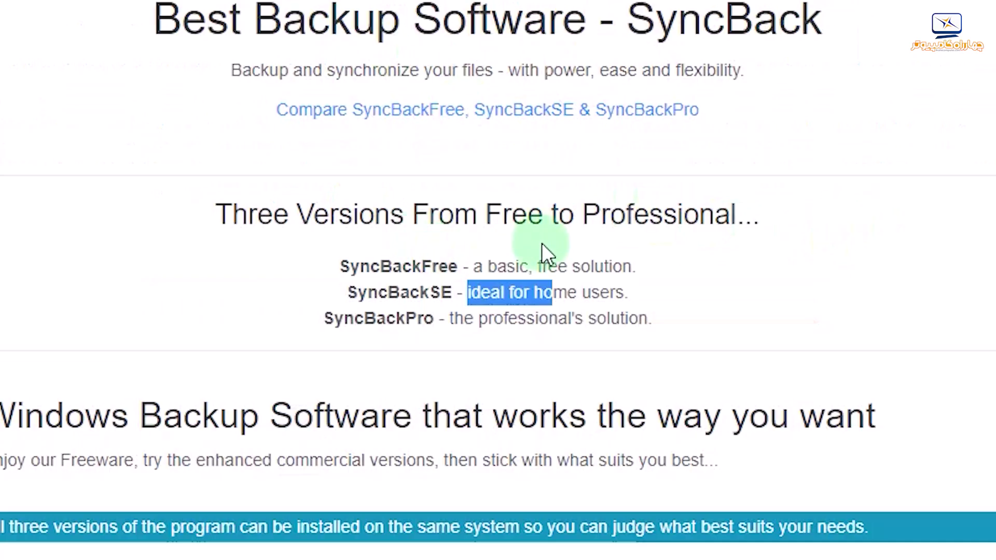
left_click(495, 332)
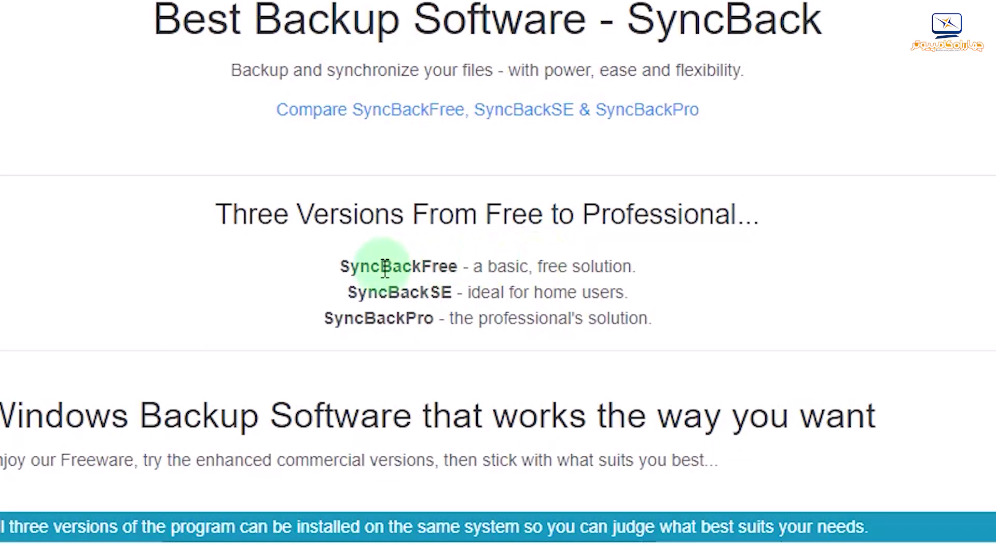
left_click_drag(473, 266, 636, 274)
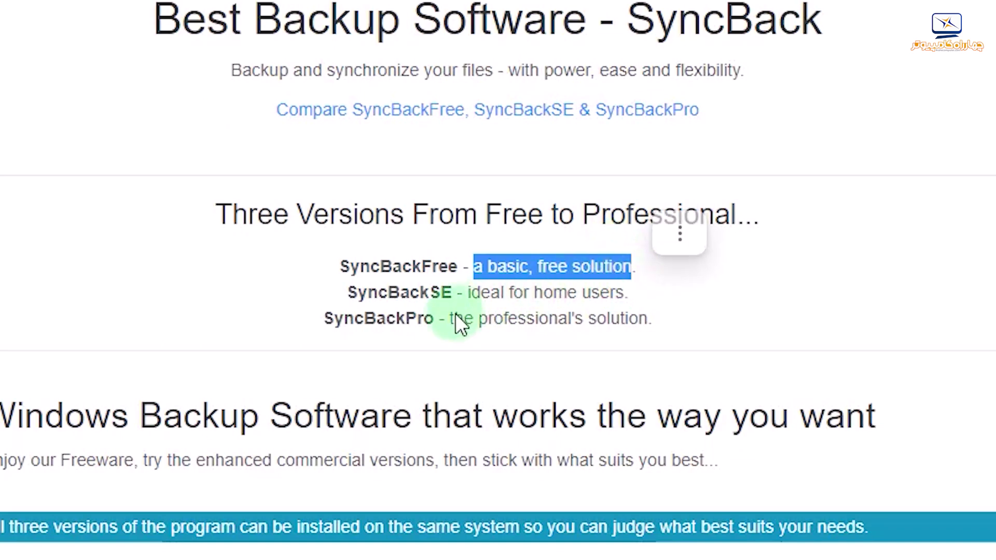
left_click(418, 300)
left_click_drag(431, 293, 455, 294)
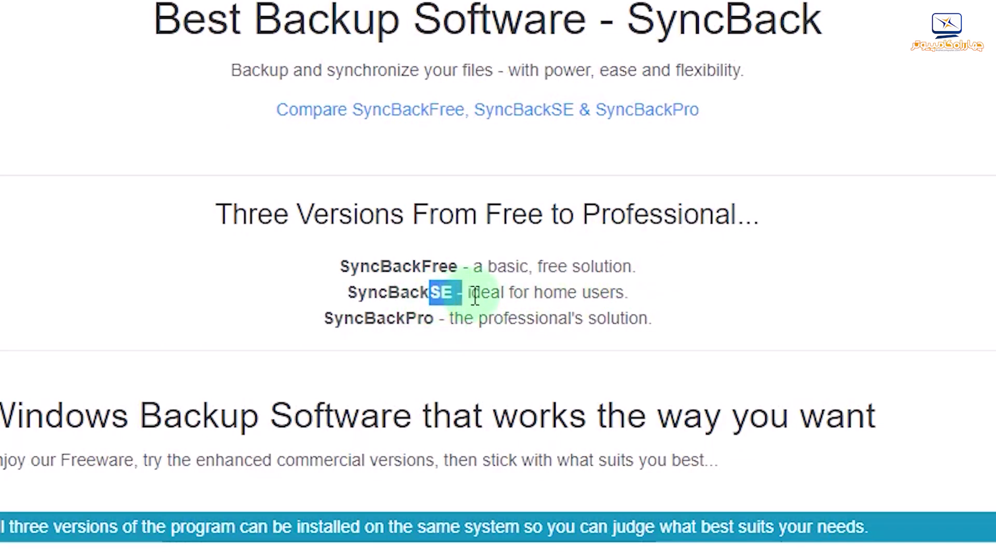
left_click(552, 294)
double_click(575, 292)
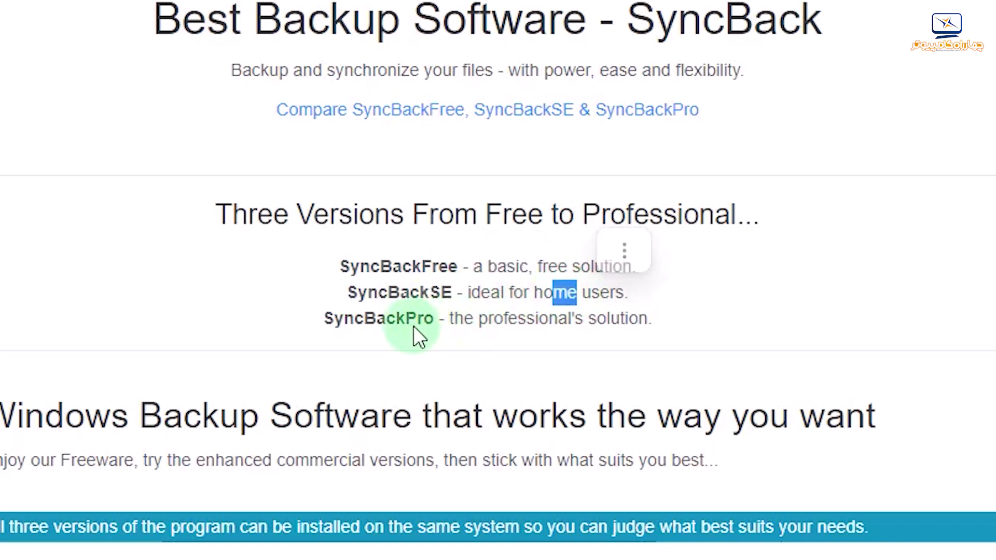
left_click(488, 319)
left_click_drag(488, 319, 568, 319)
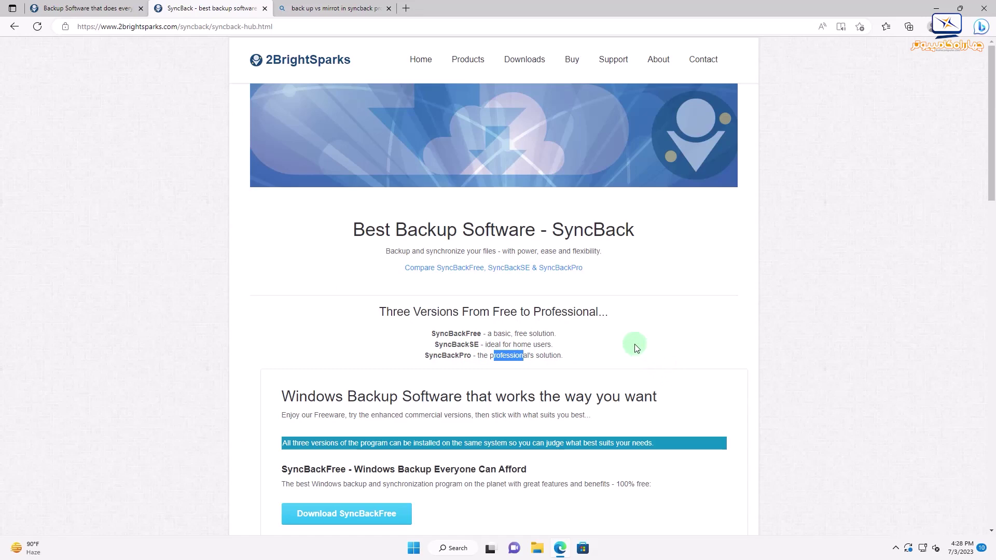
Compare the detailed feature lists of SyncBackFree, SyncBackSE and SyncBackPro.
scroll(611, 327, "down", 3)
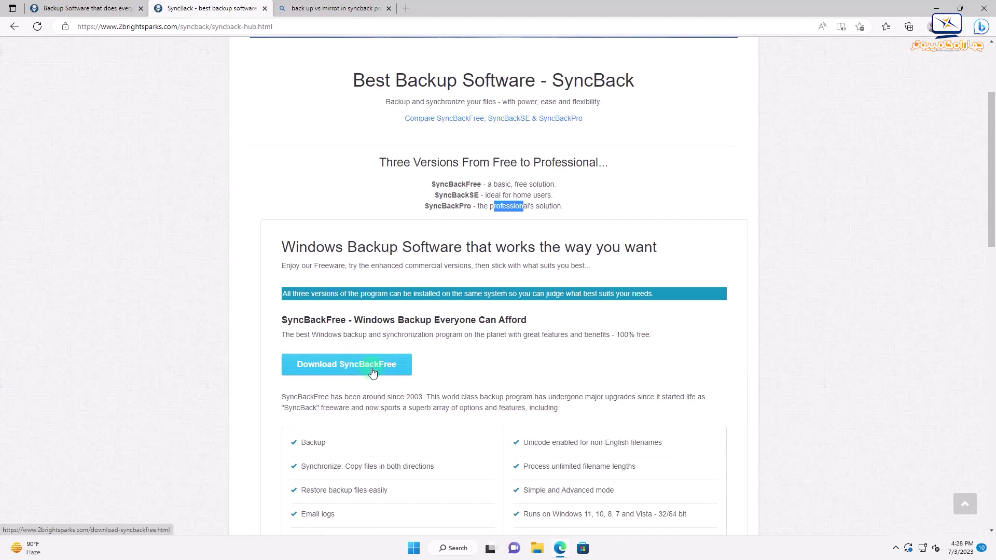
scroll(382, 371, "down", 3)
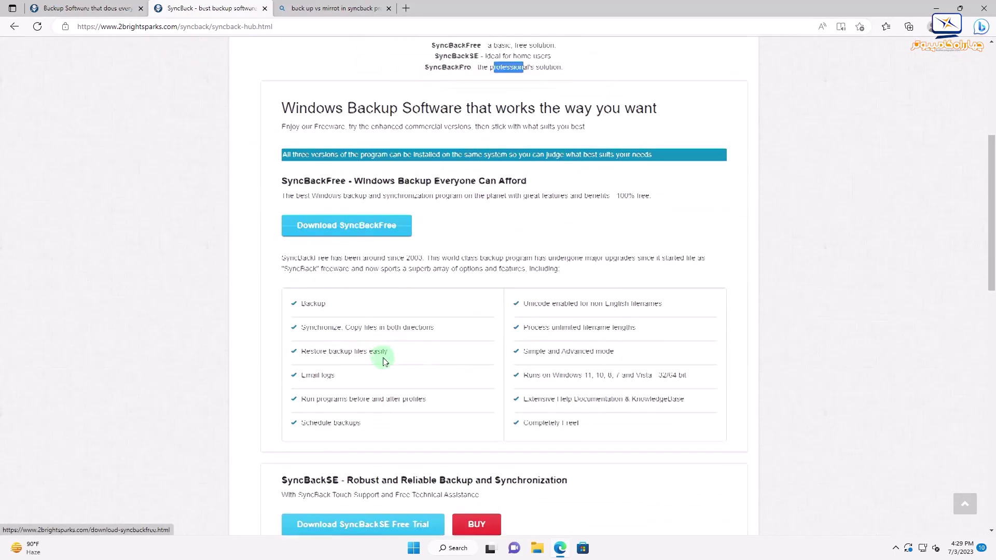
left_click_drag(311, 292, 664, 406)
left_click(680, 327)
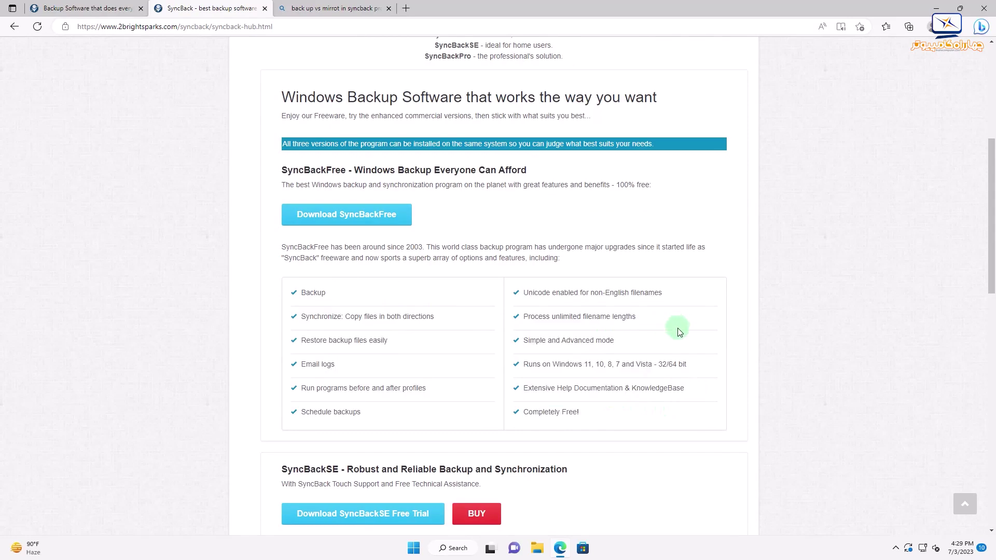
scroll(682, 342, "down", 7)
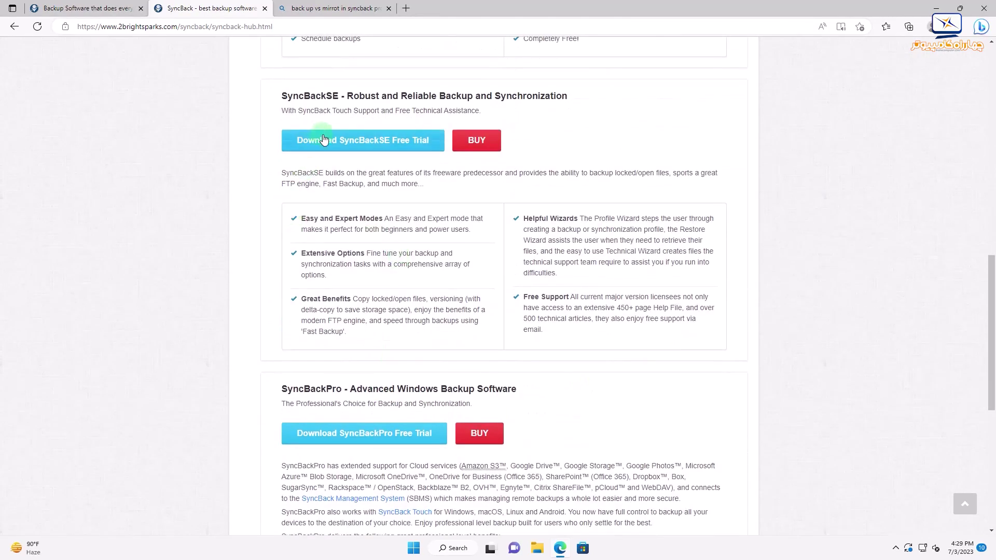
left_click_drag(334, 219, 540, 340)
scroll(498, 322, "down", 7)
left_click_drag(360, 201, 598, 312)
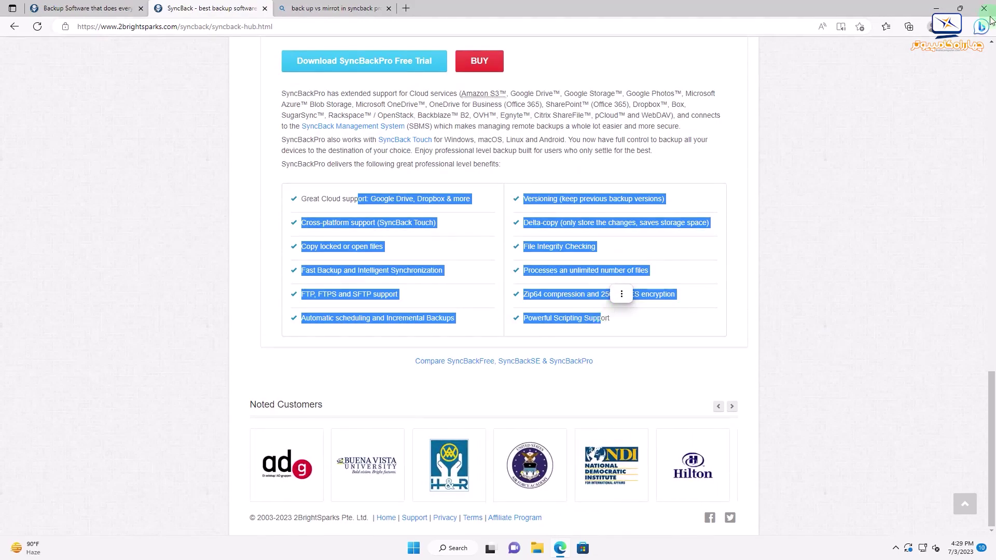
Switch from the browser to SyncBackPro and start creating a new profile.
left_click(936, 7)
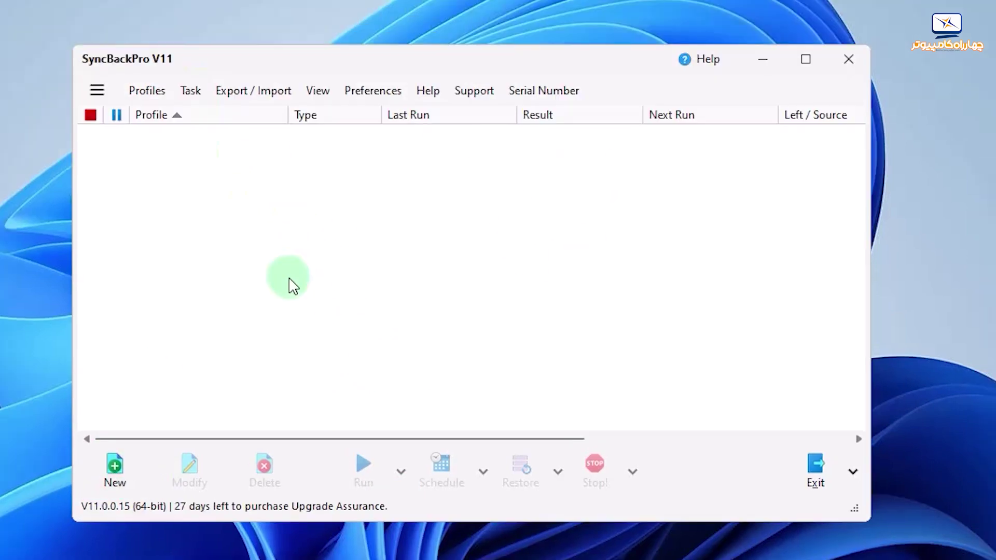
left_click(120, 478)
left_click(320, 316)
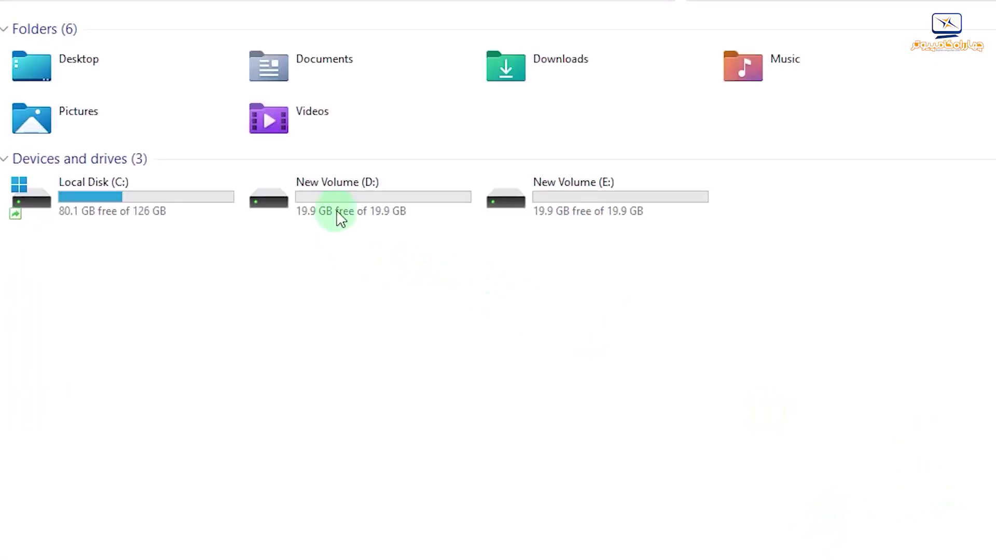
Create a folder named A on the New Volume (D:) drive.
double_click(341, 218)
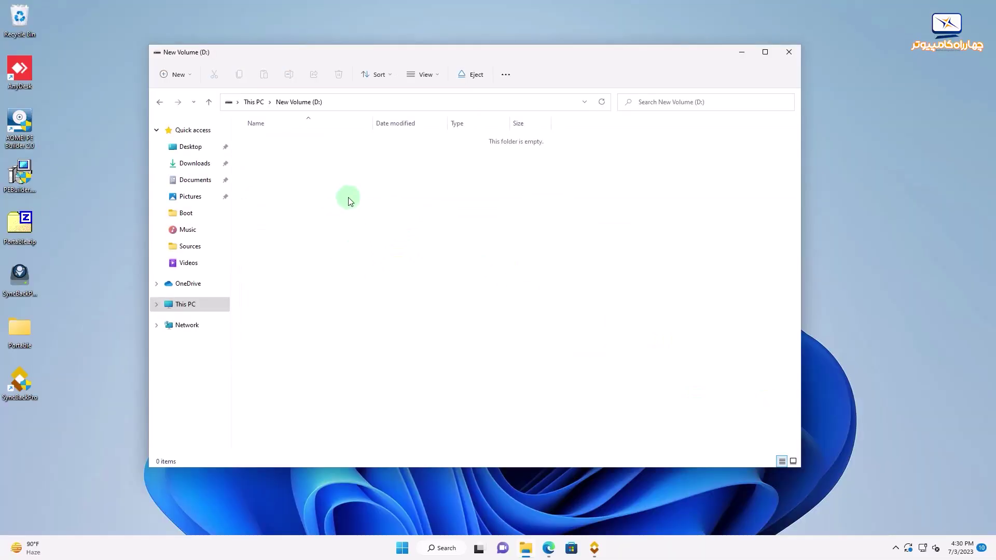
right_click(205, 159)
mouse_move(482, 282)
left_click(513, 282)
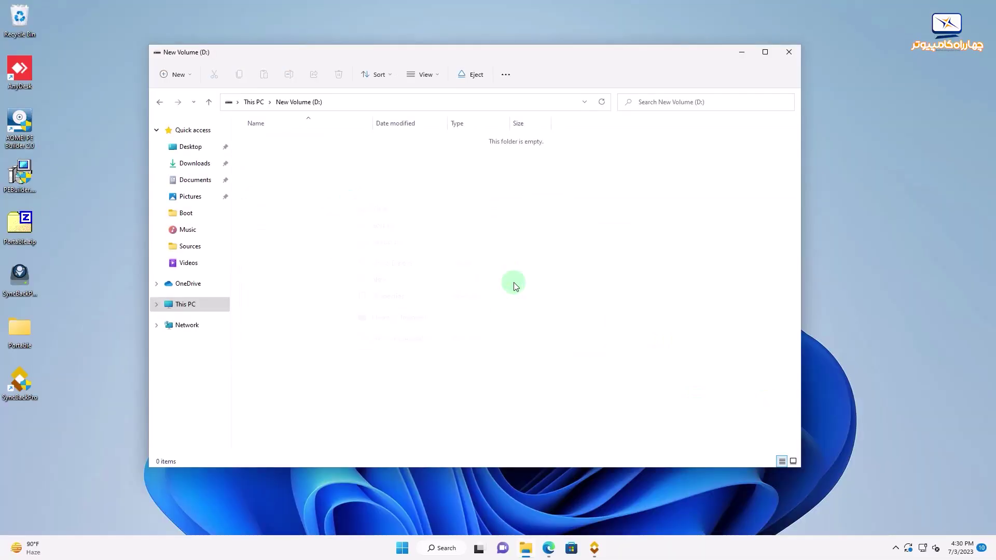
type("A")
key("Return")
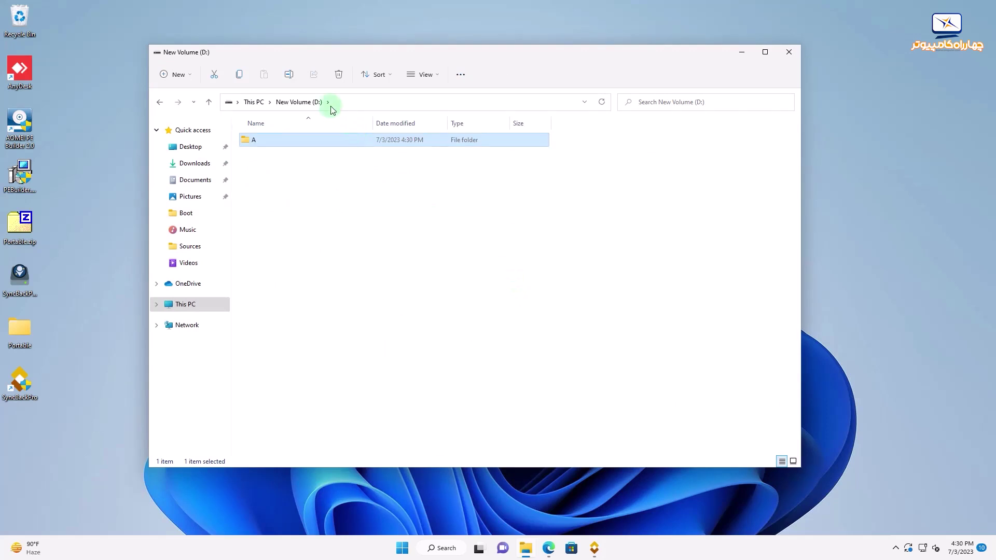
Create a folder named B on the New Volume (E:) drive, using a second File Explorer window.
key("super+e")
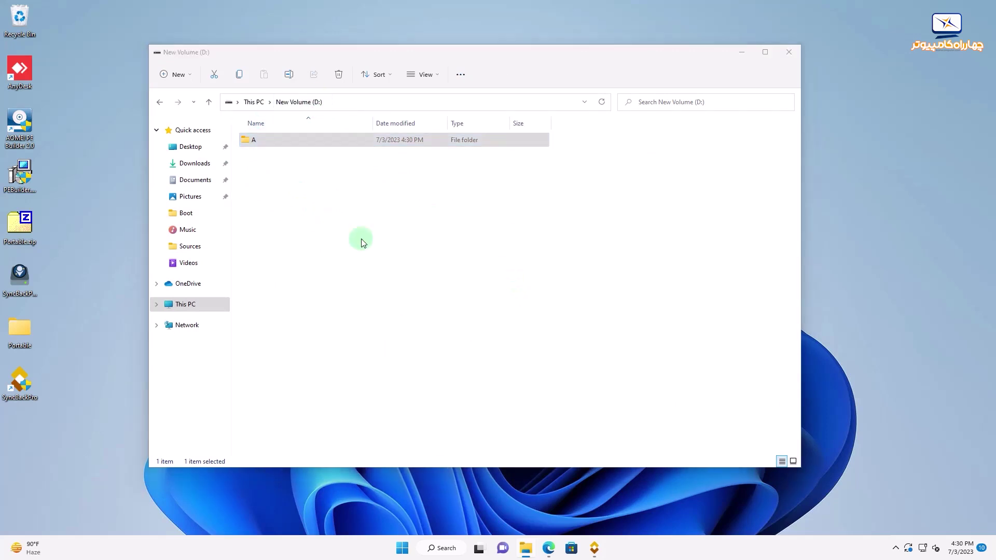
double_click(567, 228)
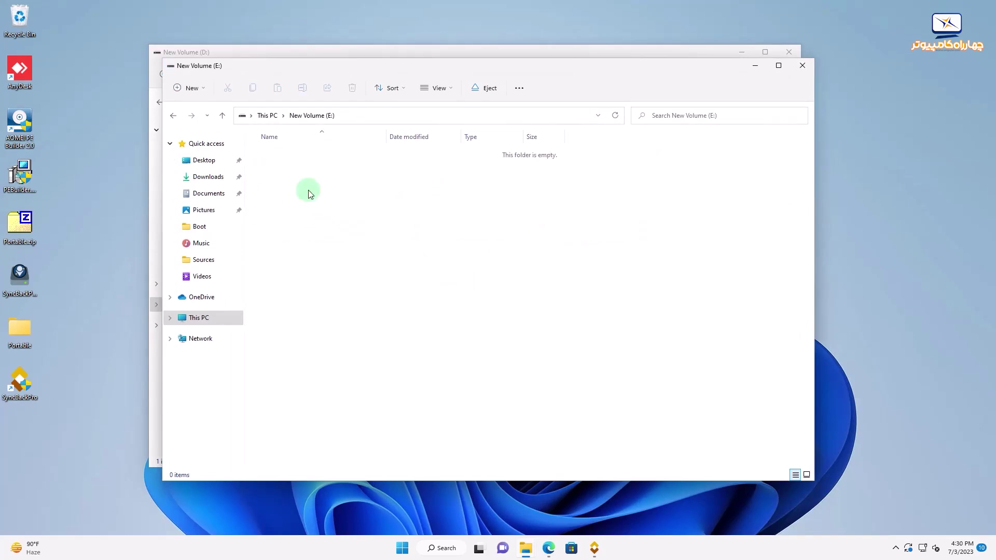
left_click(207, 96)
left_click(222, 106)
type("B")
key("Return")
Copy SyncBackPro64_Setup.exe from the desktop into folder A on drive D:.
left_click_drag(370, 72, 700, 91)
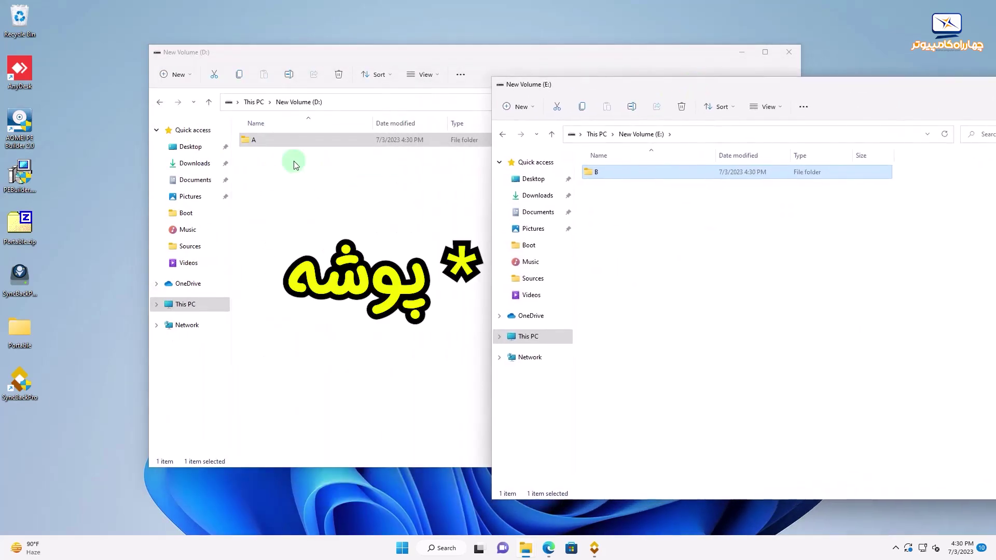
double_click(268, 141)
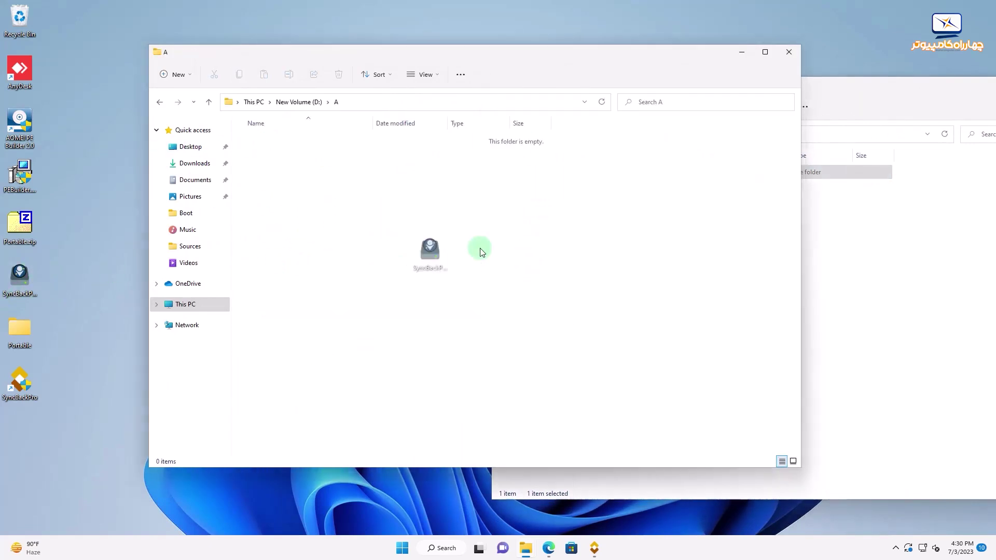
key("ctrl+v")
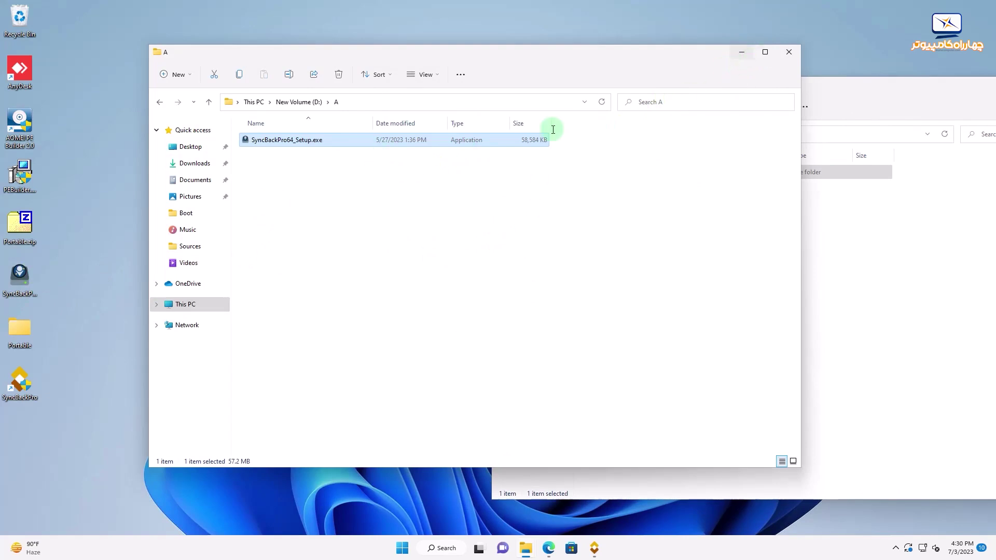
View the contents of folder A on drive D: and folder B on drive E: in neighbouring windows.
left_click(299, 102)
left_click(878, 297)
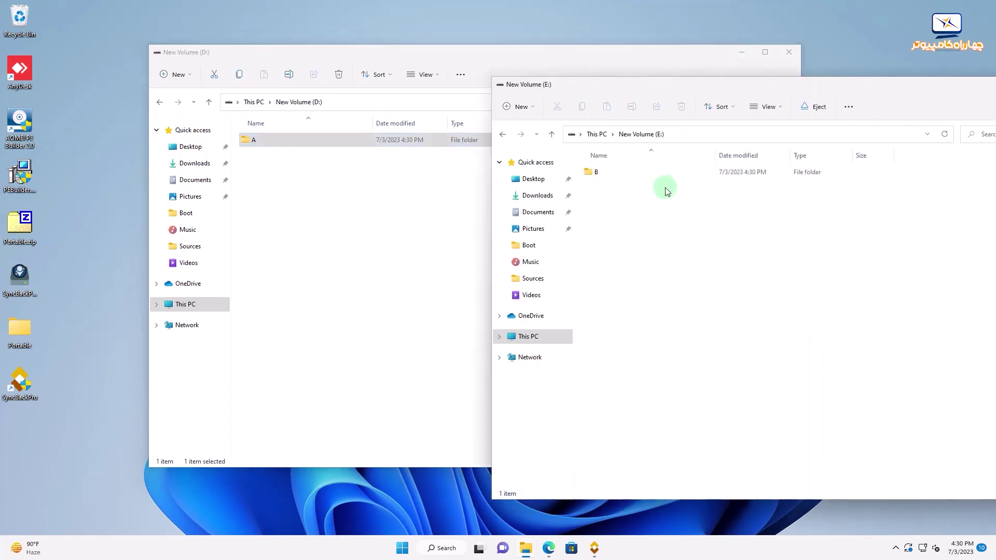
double_click(610, 170)
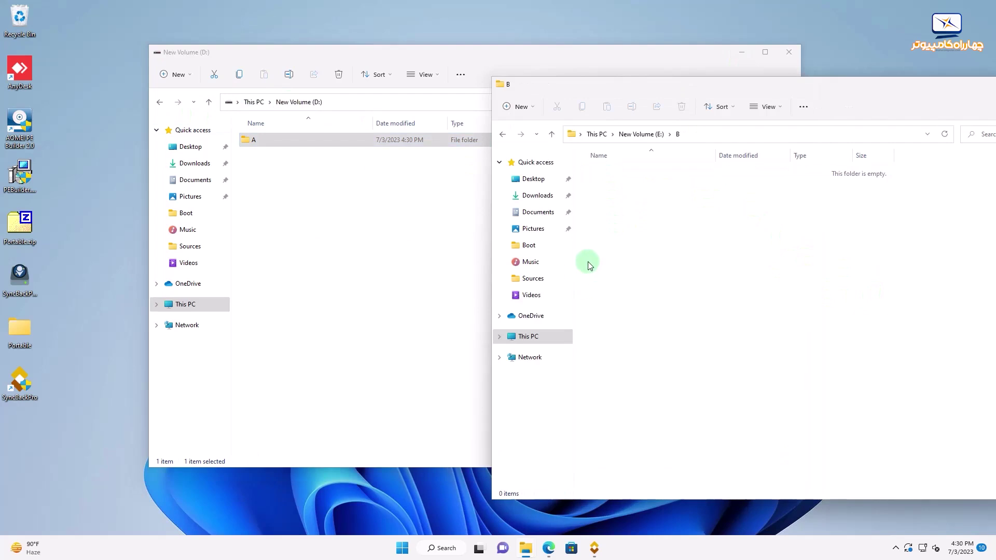
double_click(251, 140)
left_click(914, 334)
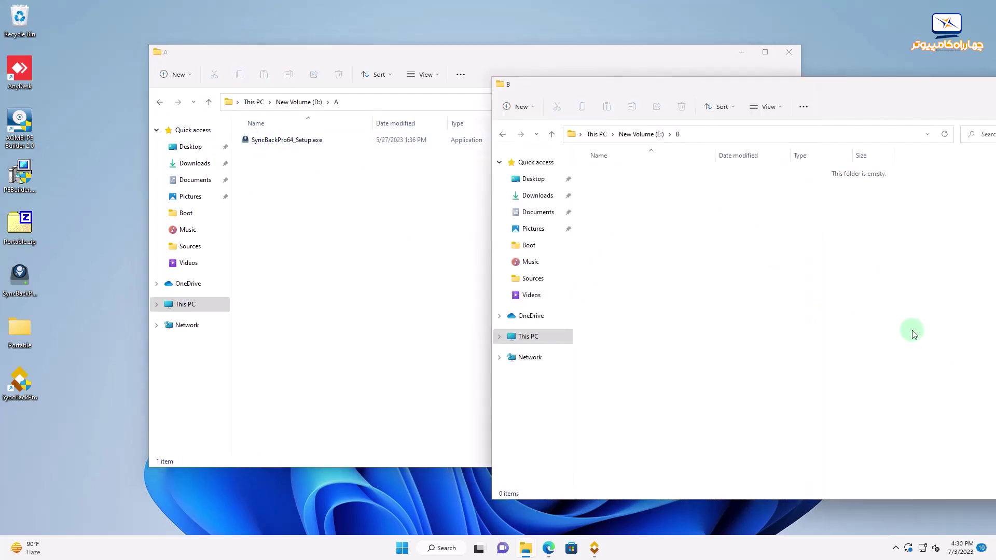
left_click_drag(785, 89, 640, 90)
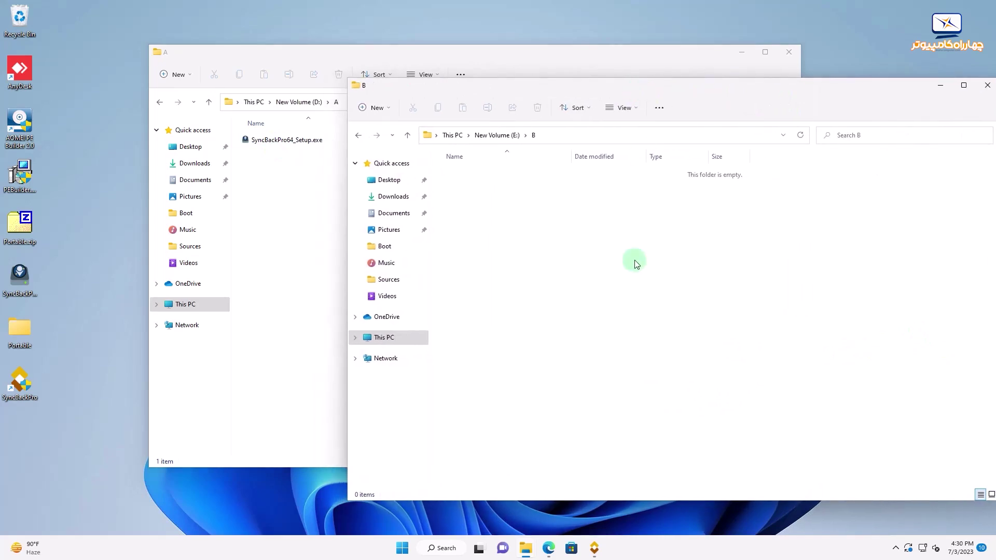
Return to SyncBackPro, name the new profile "Backup A to B" and continue to the profile type choice.
left_click(595, 549)
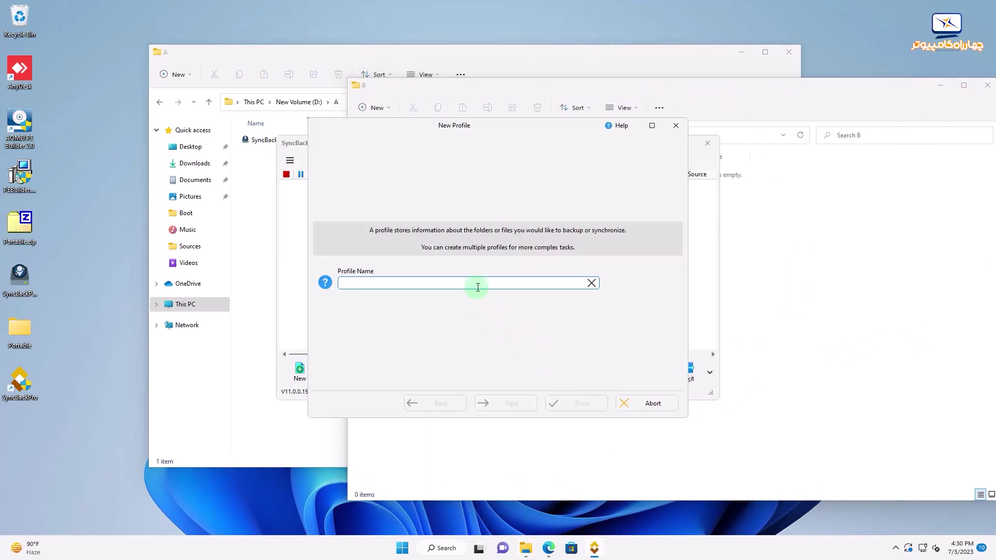
type("Backup A to B")
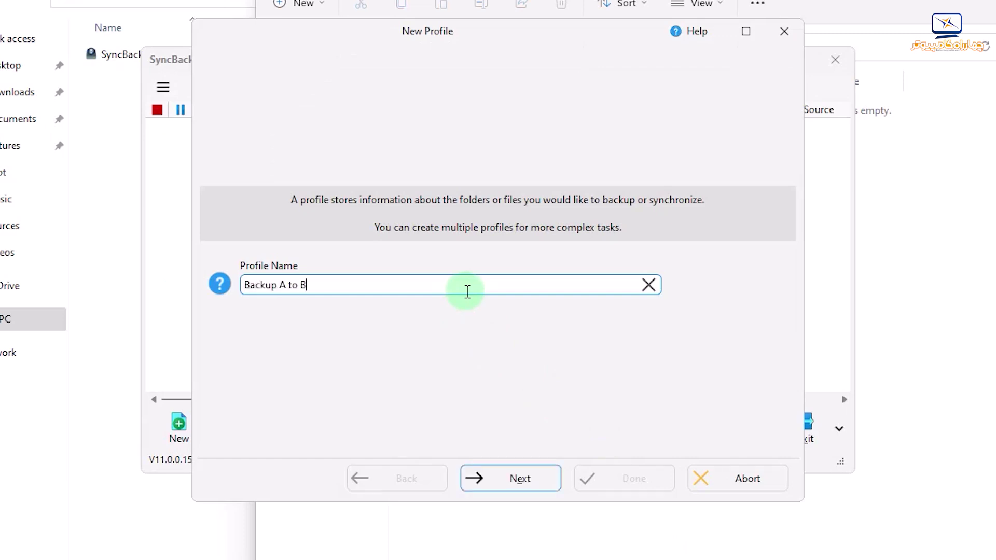
left_click(522, 488)
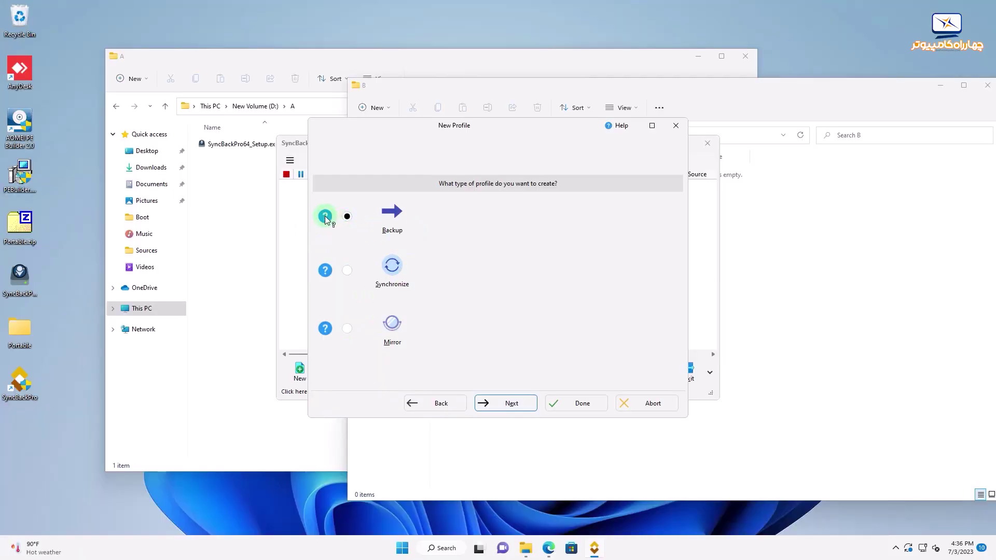
Read the help page on the Backup profile type, including its source and destination examples, and close it.
left_click(325, 216)
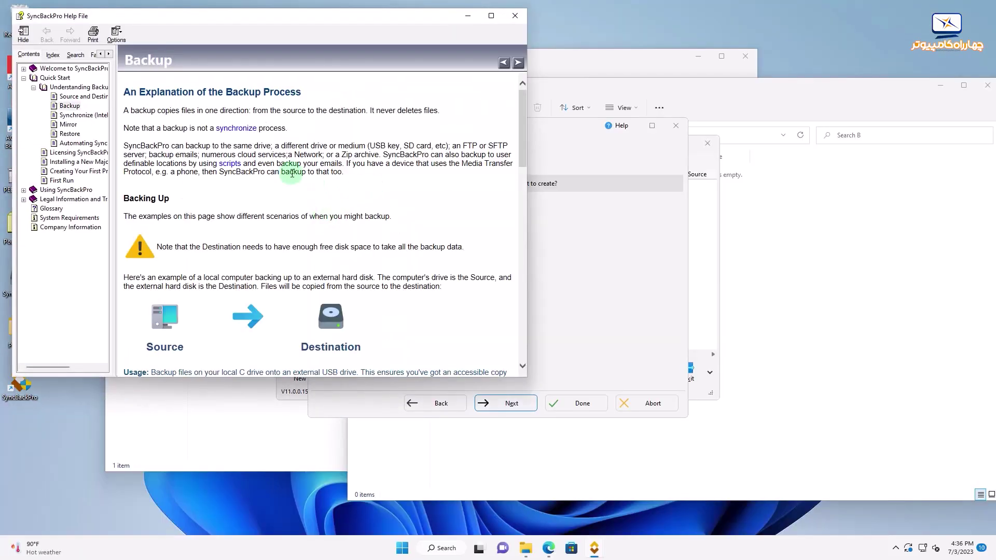
scroll(285, 176, "down", 2)
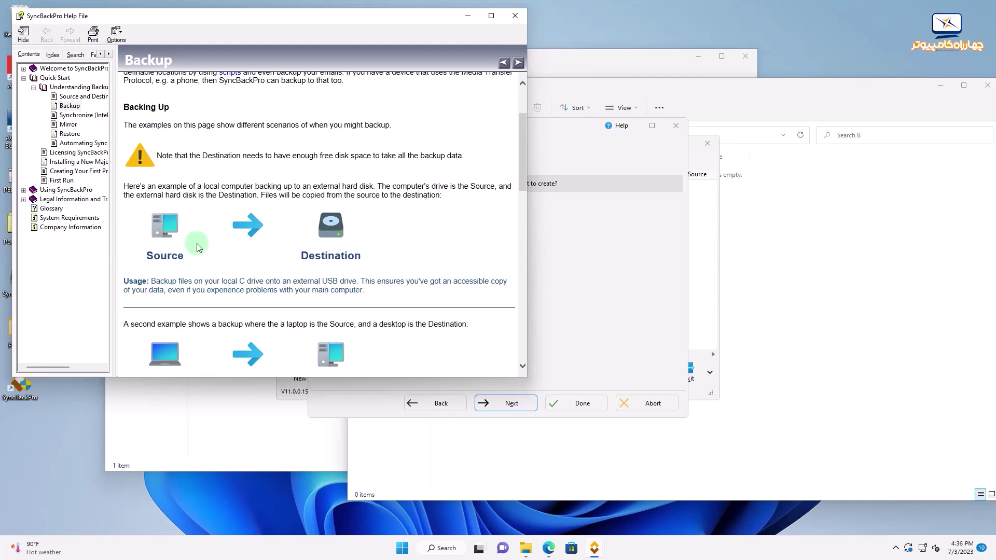
scroll(218, 239, "down", 2)
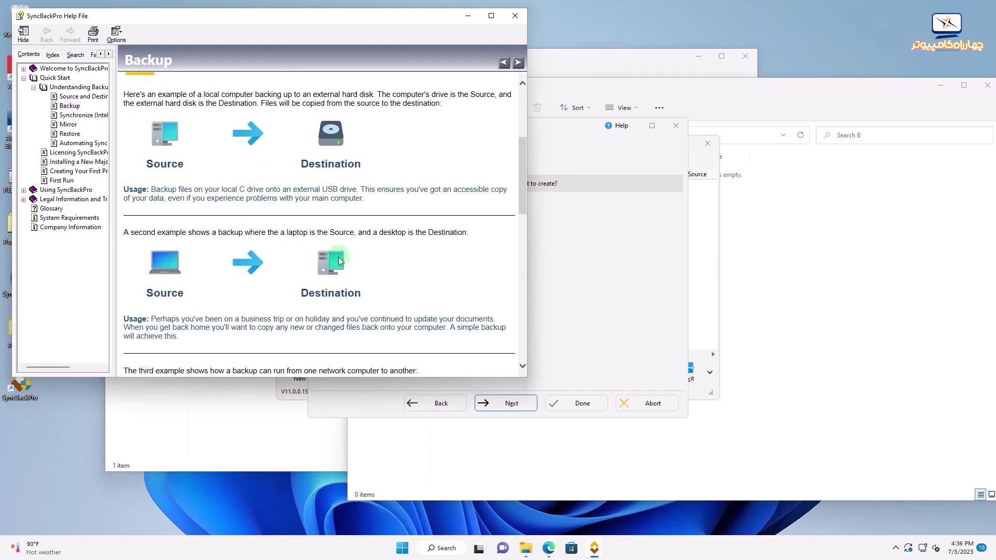
scroll(351, 270, "down", 4)
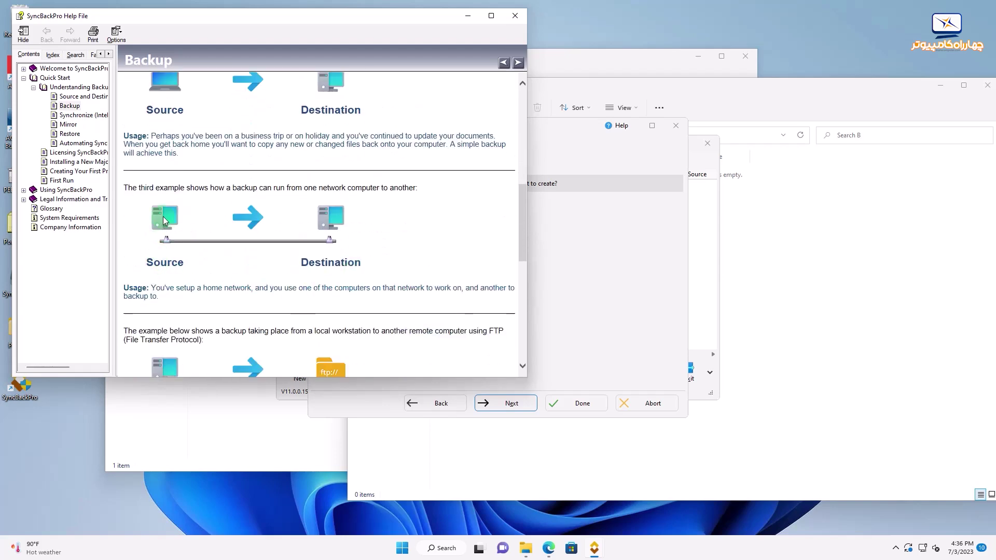
scroll(217, 310, "down", 2)
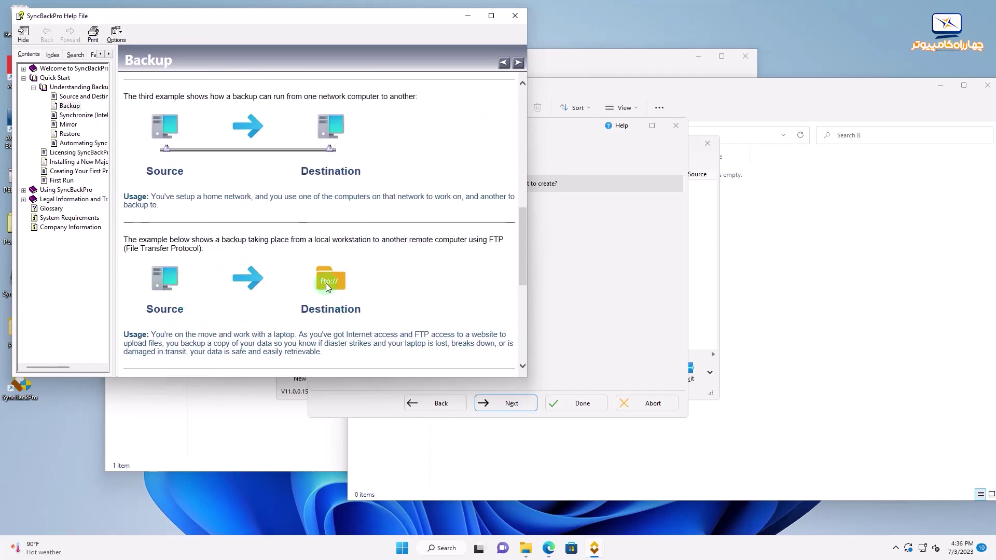
scroll(309, 266, "down", 3)
scroll(299, 242, "down", 3)
scroll(313, 262, "up", 7)
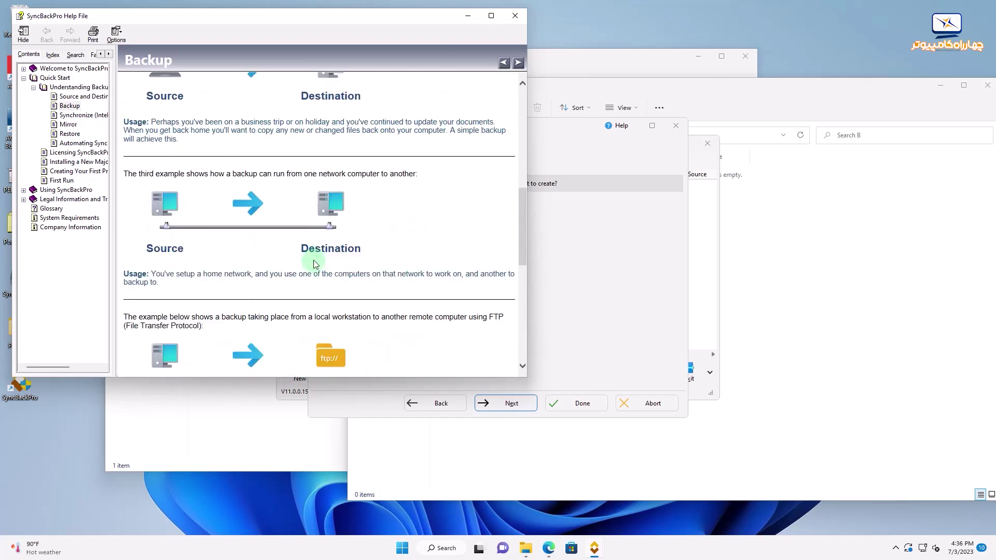
scroll(311, 259, "up", 10)
scroll(299, 233, "down", 3)
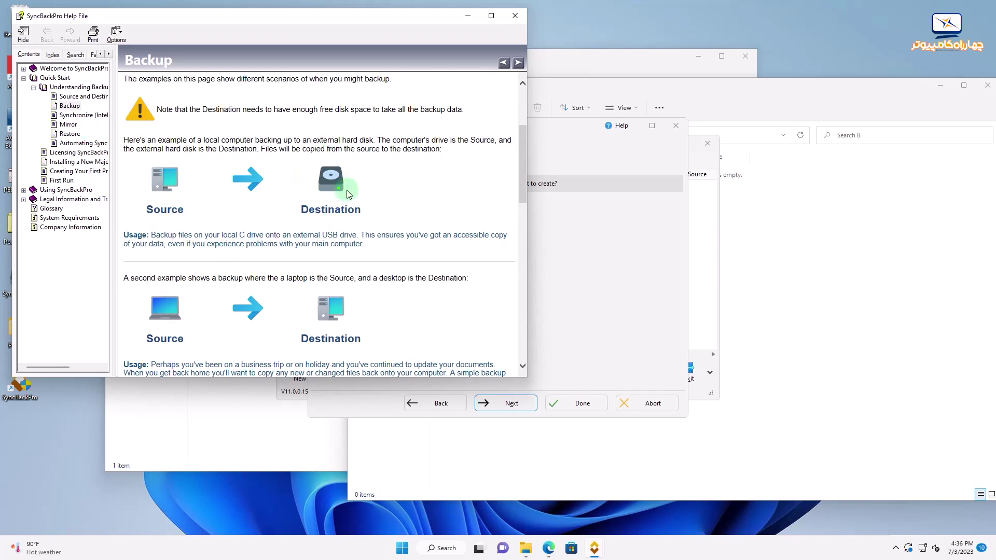
left_click(516, 16)
Open the help page on the Synchronize profile type and read to its first source and destination example.
left_click(325, 270)
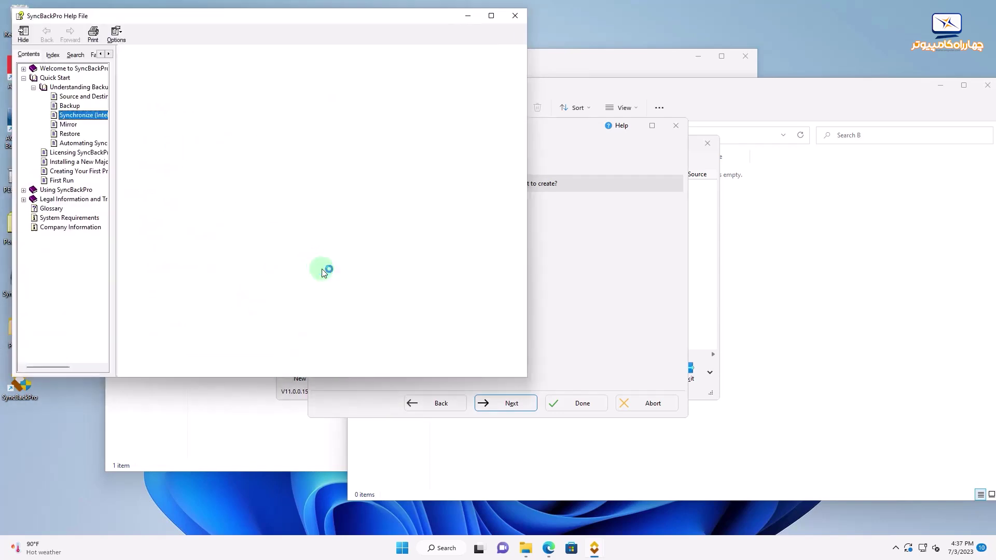
scroll(319, 260, "down", 5)
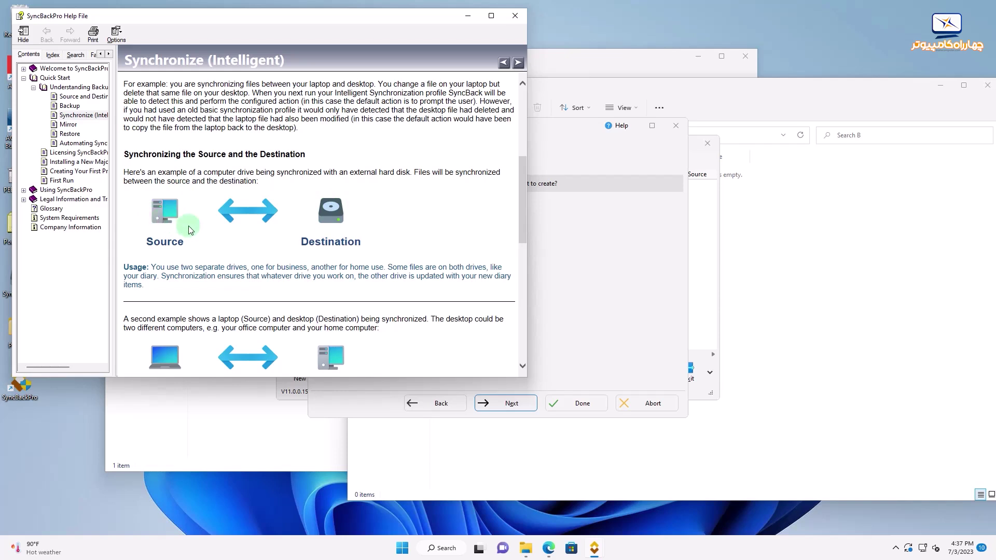
Arrange the folder A and folder B windows next to each other and compare their contents as synchronization source and destination.
left_click(244, 418)
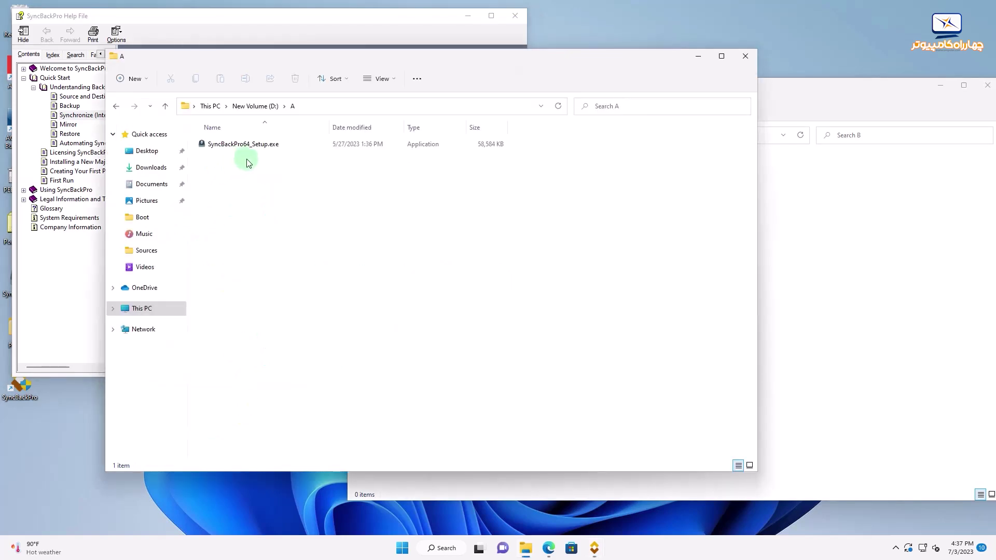
left_click_drag(659, 63, 591, 86)
left_click(143, 173)
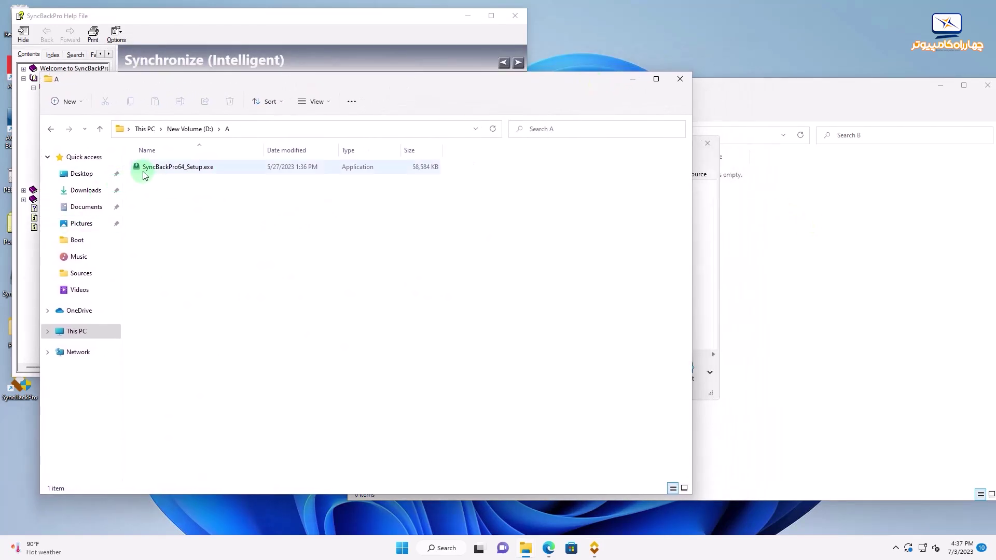
left_click(762, 253)
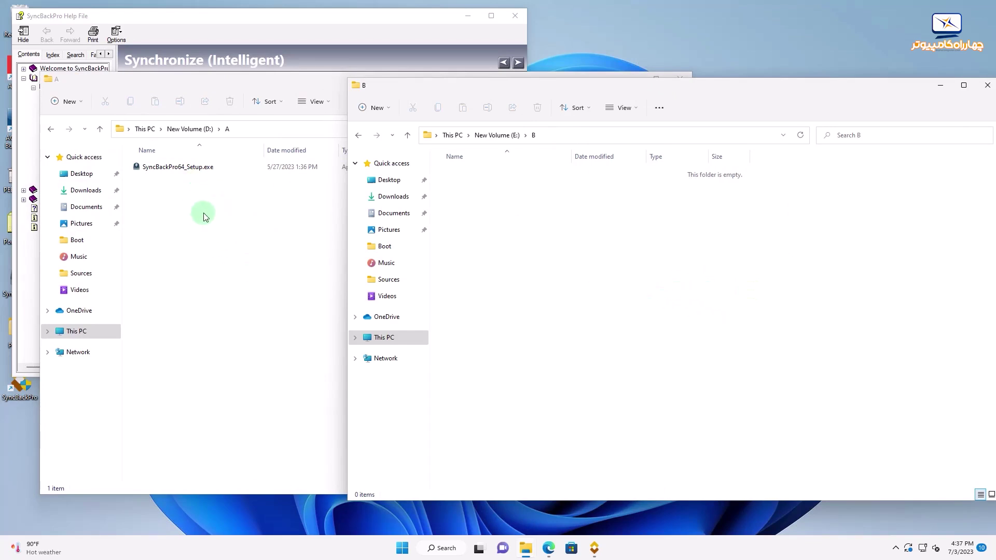
left_click(190, 171)
left_click(642, 226)
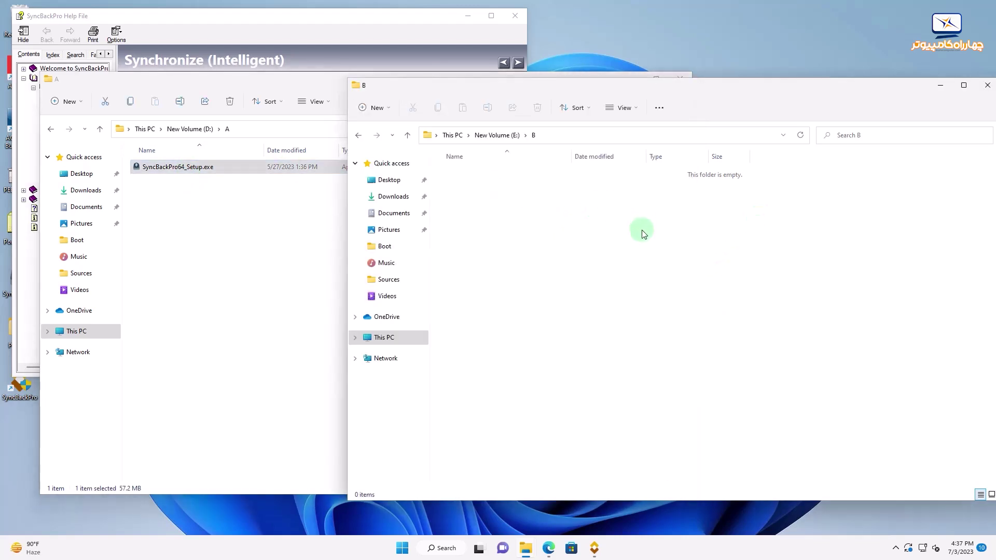
left_click(167, 172)
left_click(507, 184)
Return to the Synchronize help page, read its further examples, close it and go back to the New Profile wizard.
mouse_move(596, 554)
left_click(672, 476)
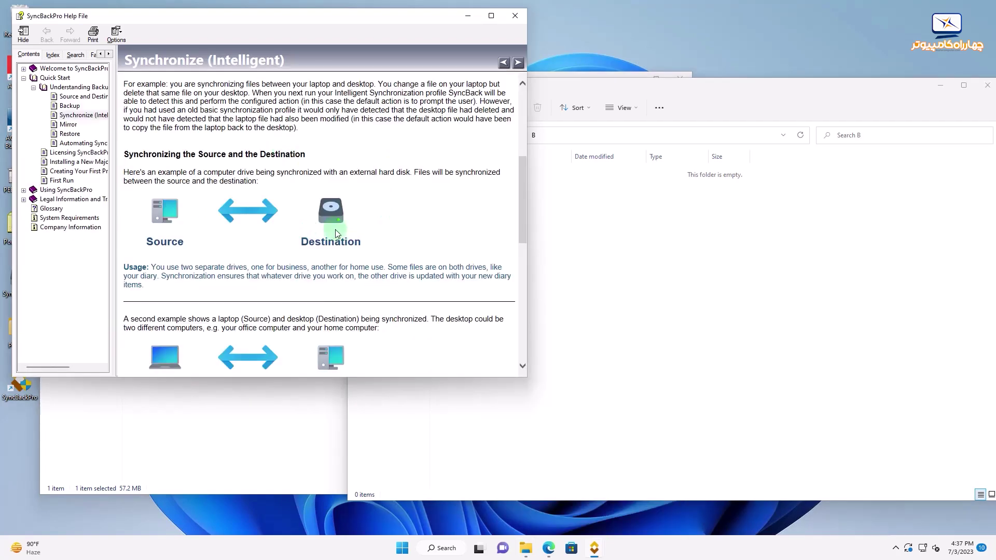
scroll(311, 229, "down", 3)
left_click(514, 18)
mouse_move(595, 550)
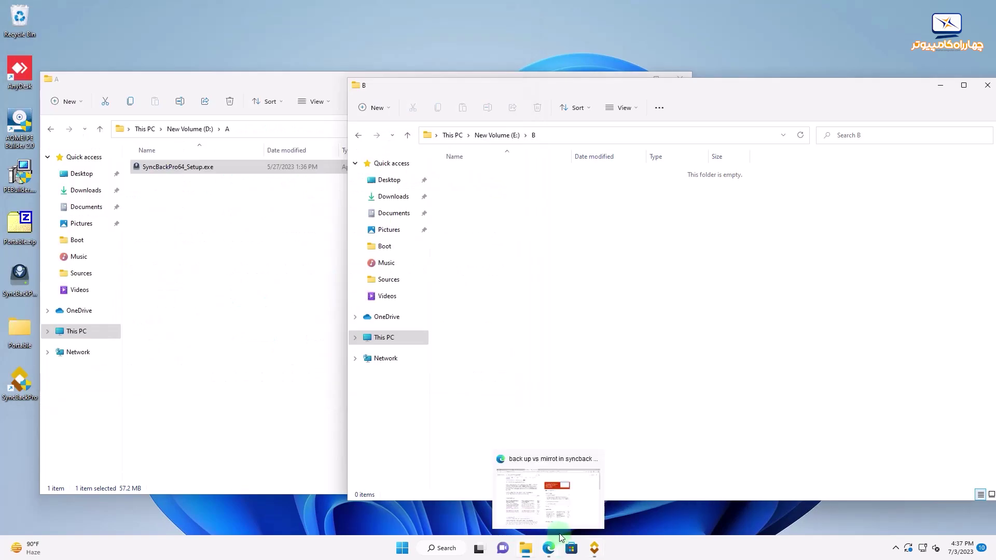
left_click(549, 467)
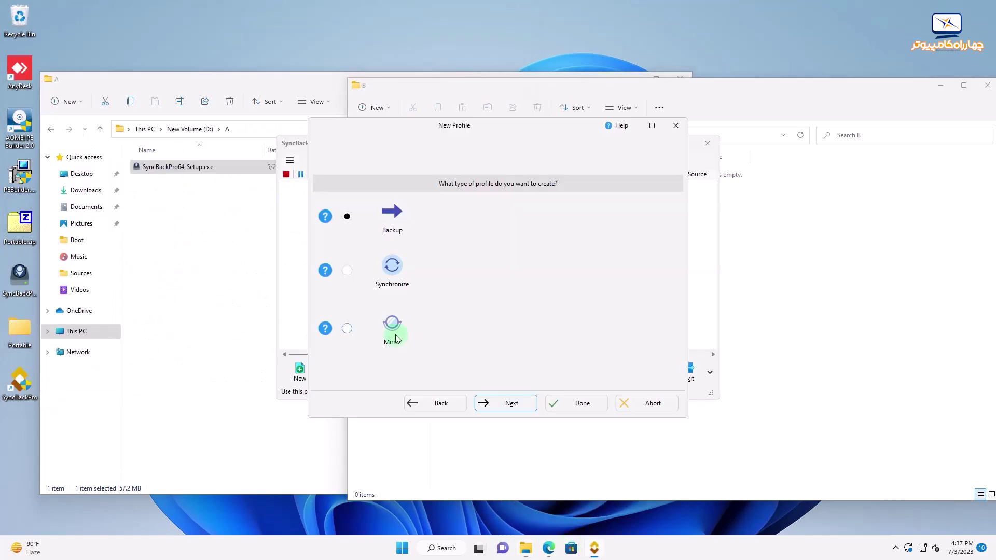
Read the help page on the Mirror profile type, compare it with the offered profile types, and close the help.
left_click(326, 328)
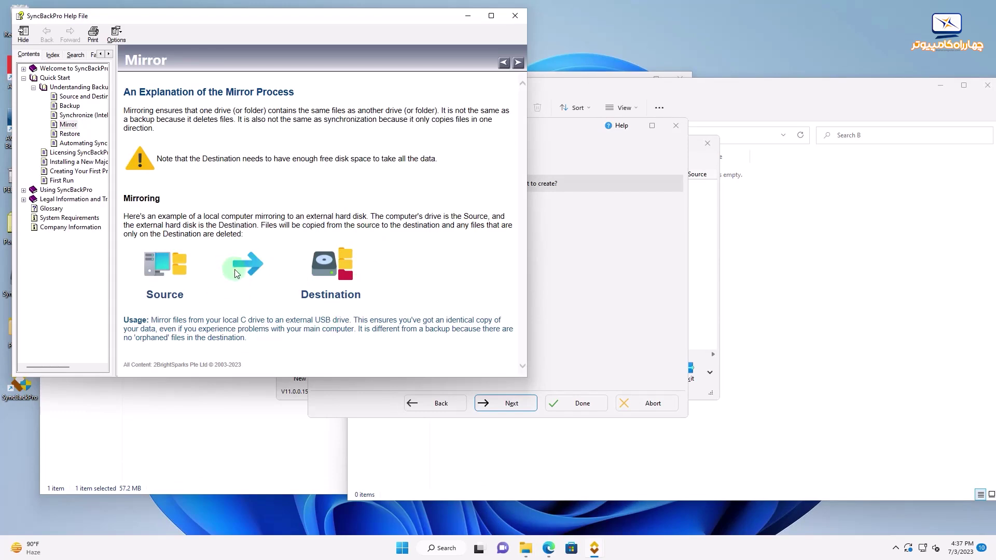
left_click(564, 295)
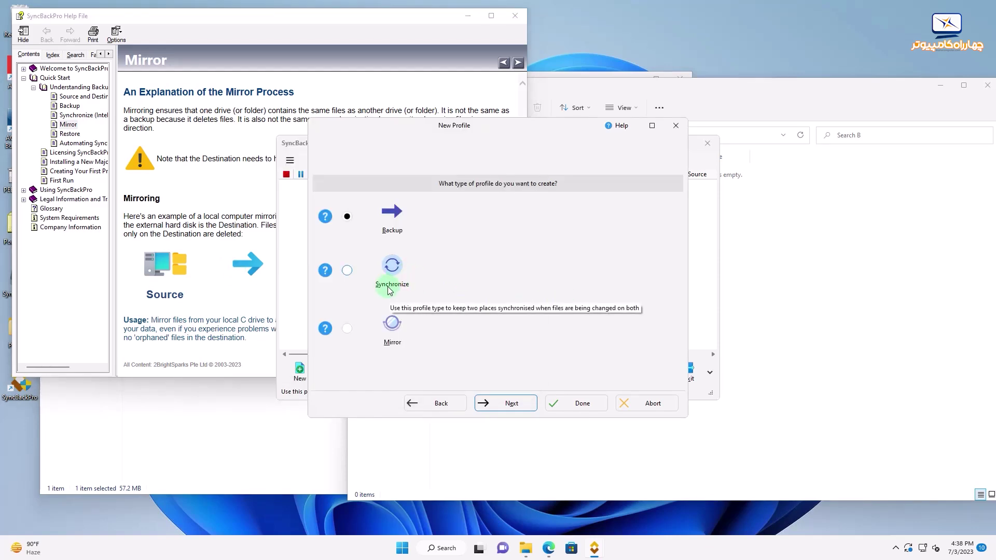
left_click(202, 286)
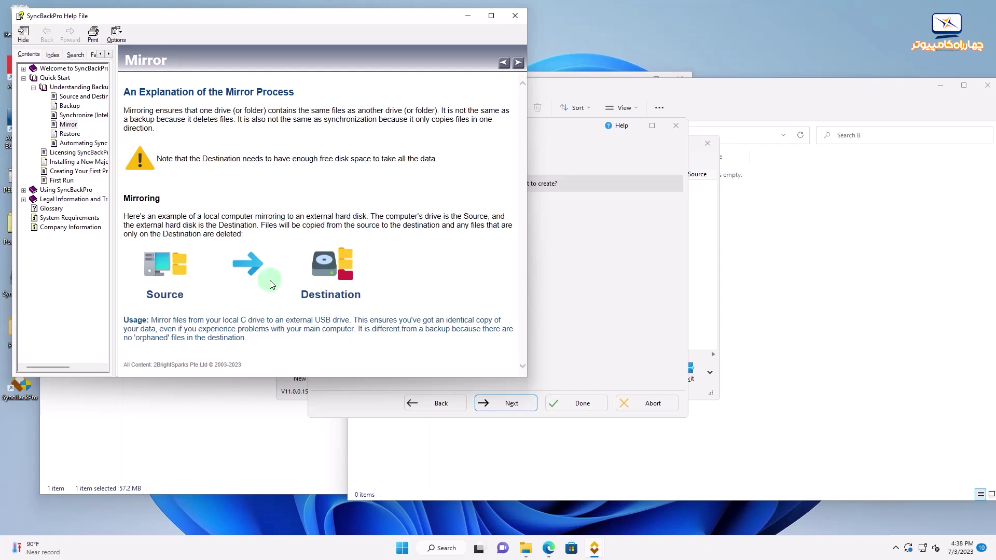
left_click(516, 17)
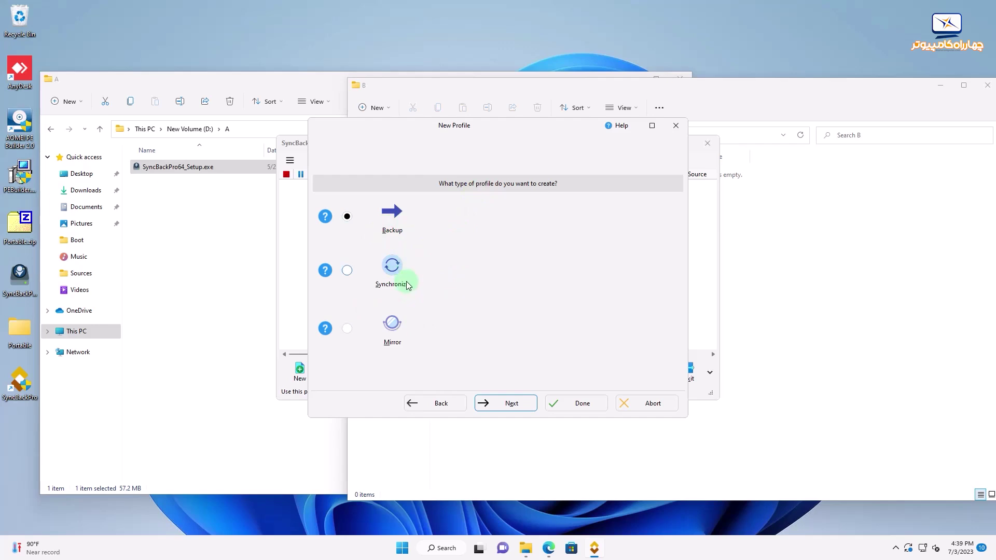
Go back to check the profile name, keep it, and continue with the Backup profile type to the file location choice.
left_click(438, 405)
left_click(358, 284)
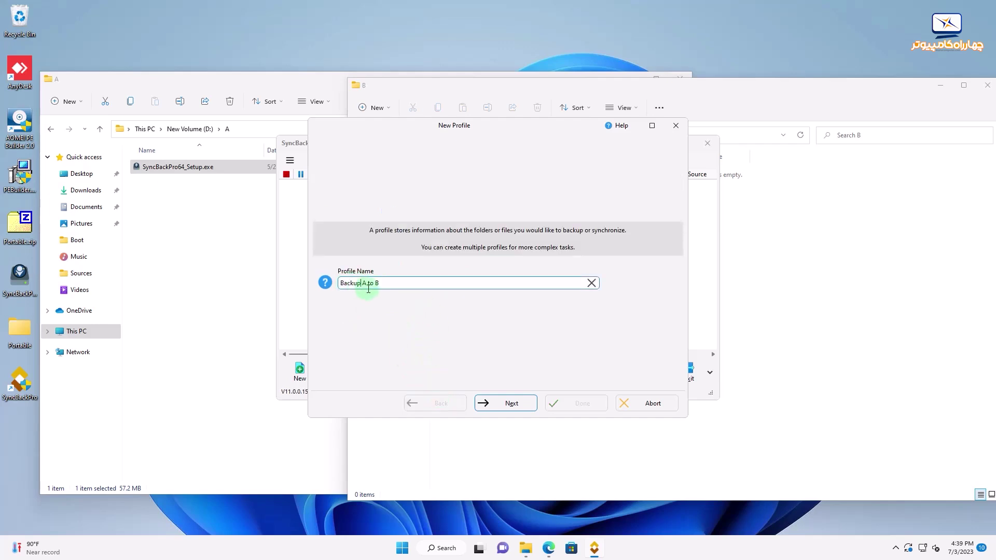
left_click(511, 404)
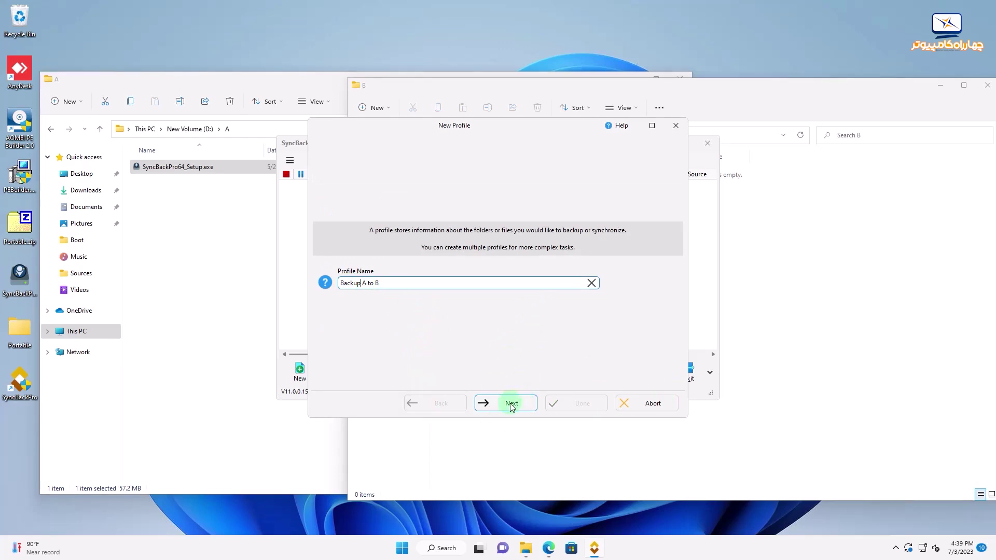
left_click(347, 216)
left_click(515, 402)
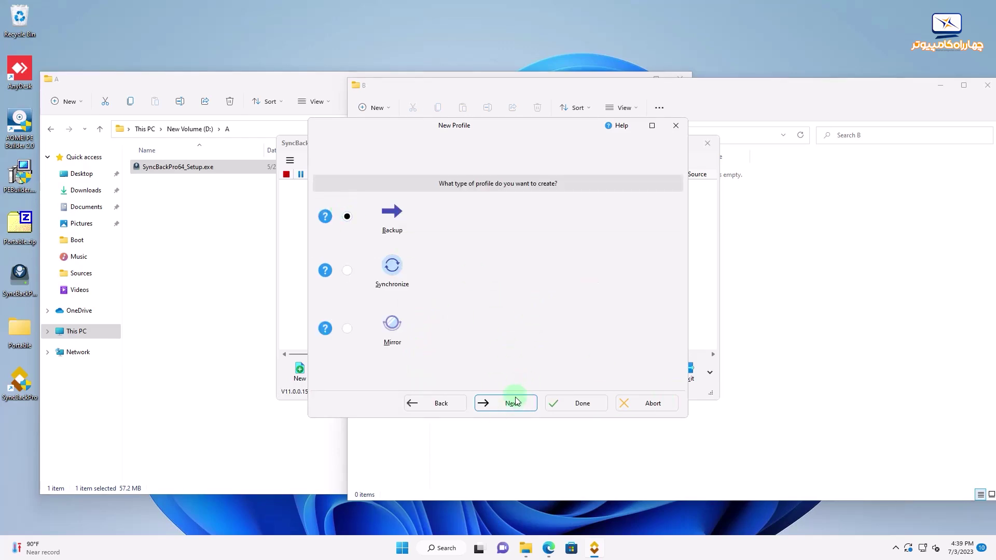
Browse the available source location types and select "Internal/external drive, network path, etc." as the source.
left_click(434, 271)
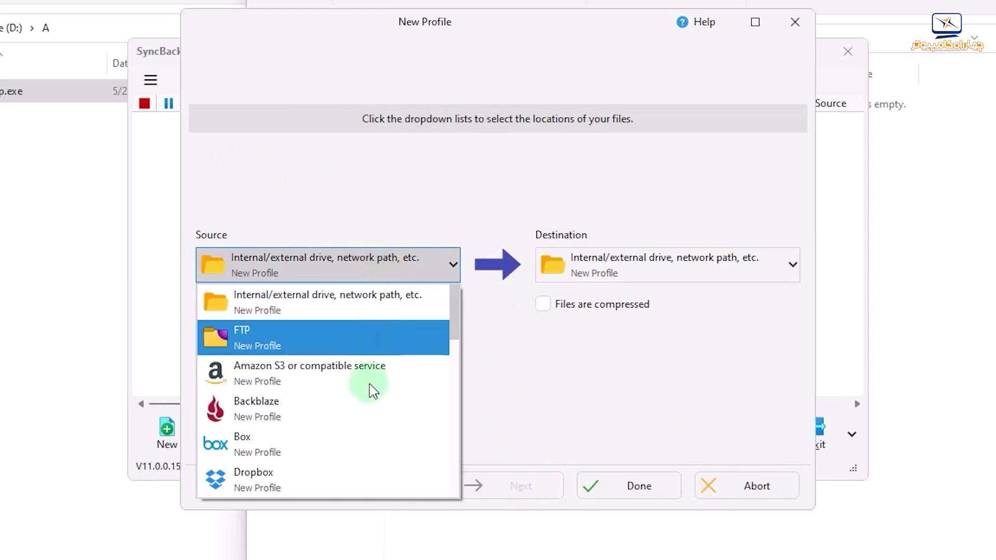
scroll(351, 480, "down", 1)
scroll(362, 454, "down", 3)
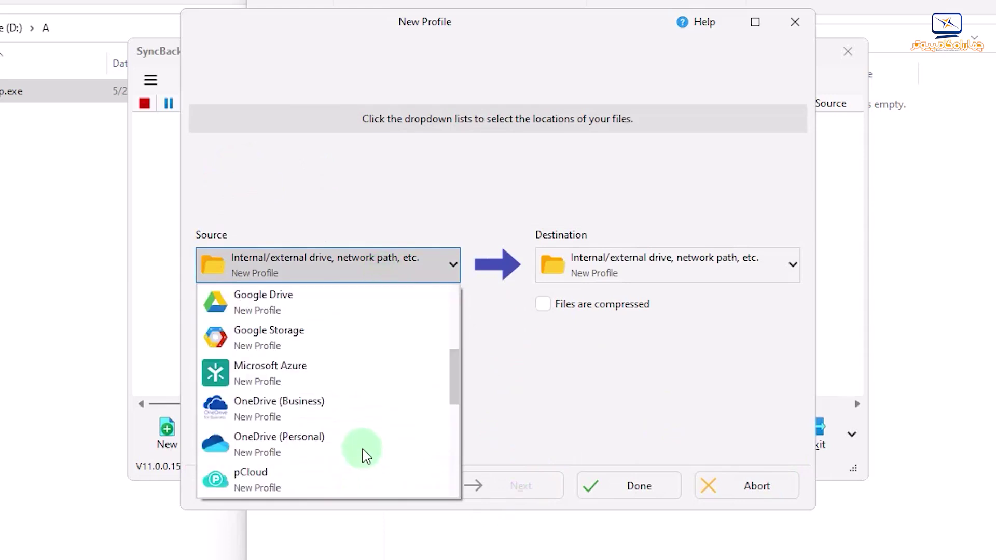
scroll(345, 352, "down", 3)
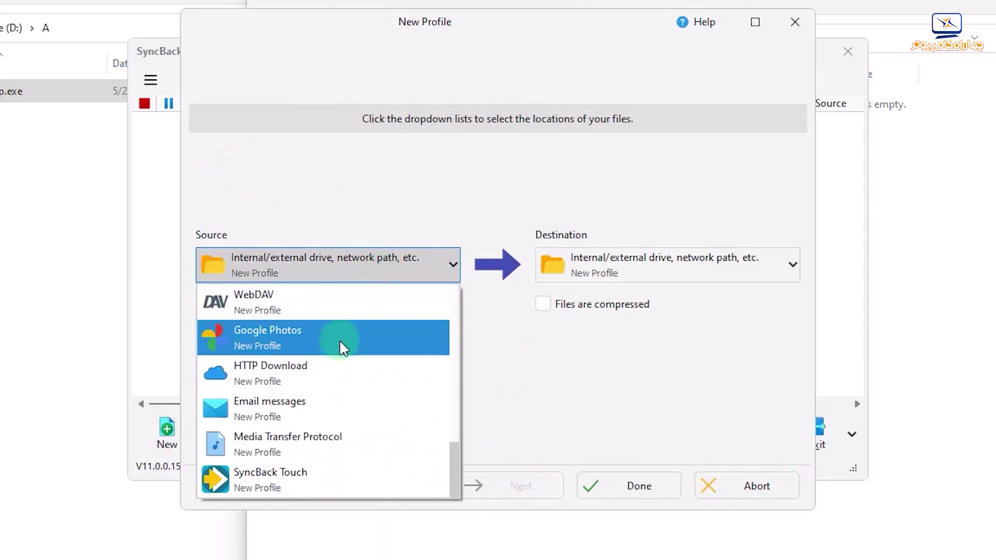
scroll(323, 465, "up", 3)
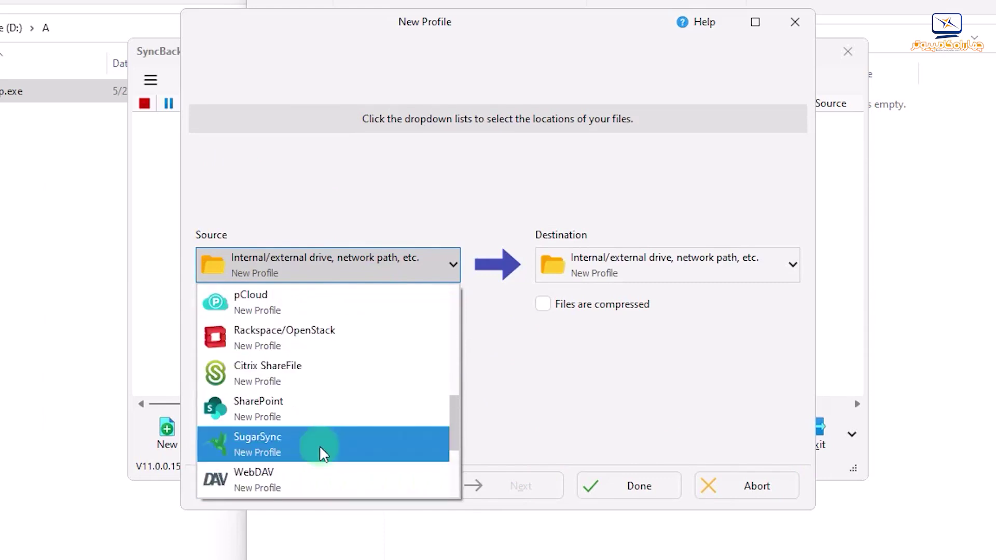
scroll(311, 364, "up", 4)
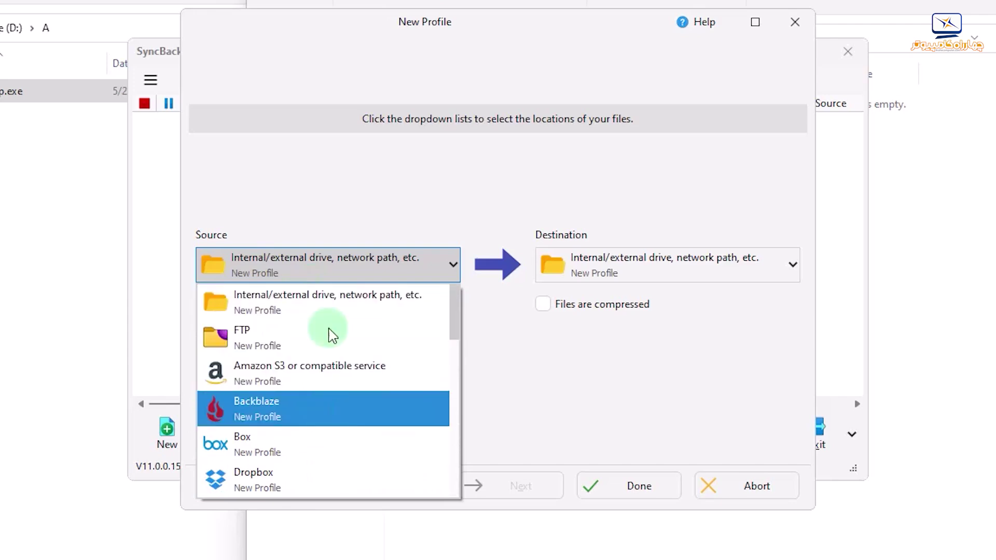
left_click(298, 305)
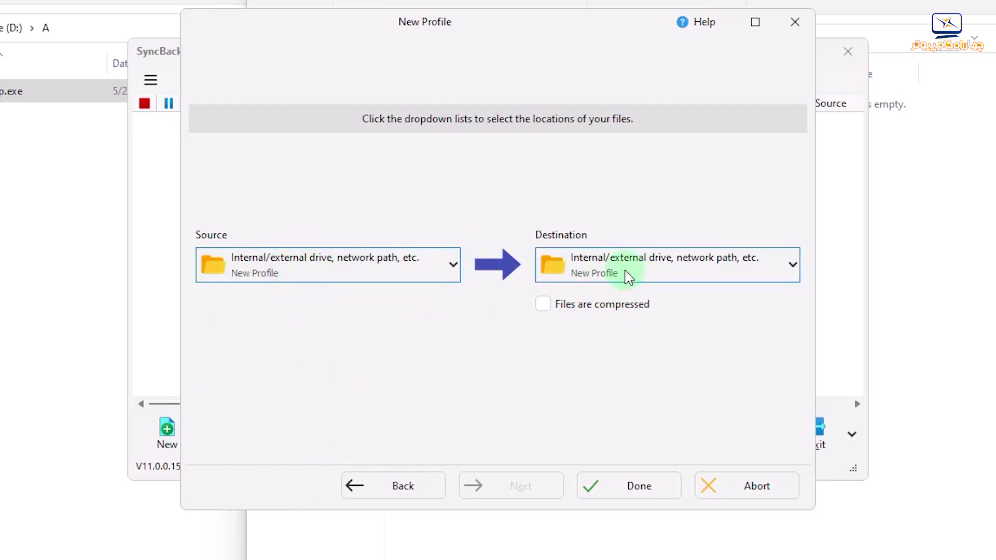
Try Dropbox as the destination location and set the destination back to "Internal/external drive, network path, etc.".
left_click(638, 280)
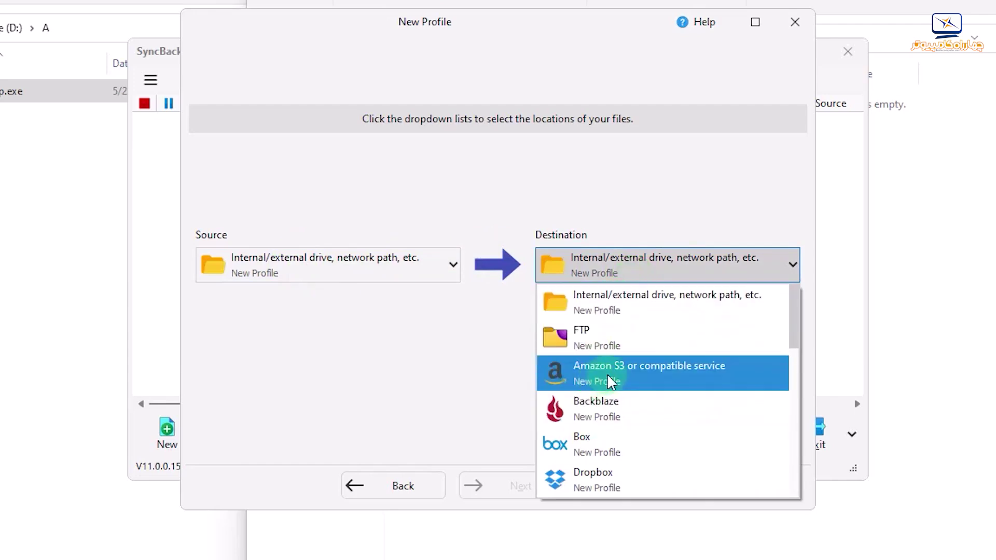
left_click(593, 477)
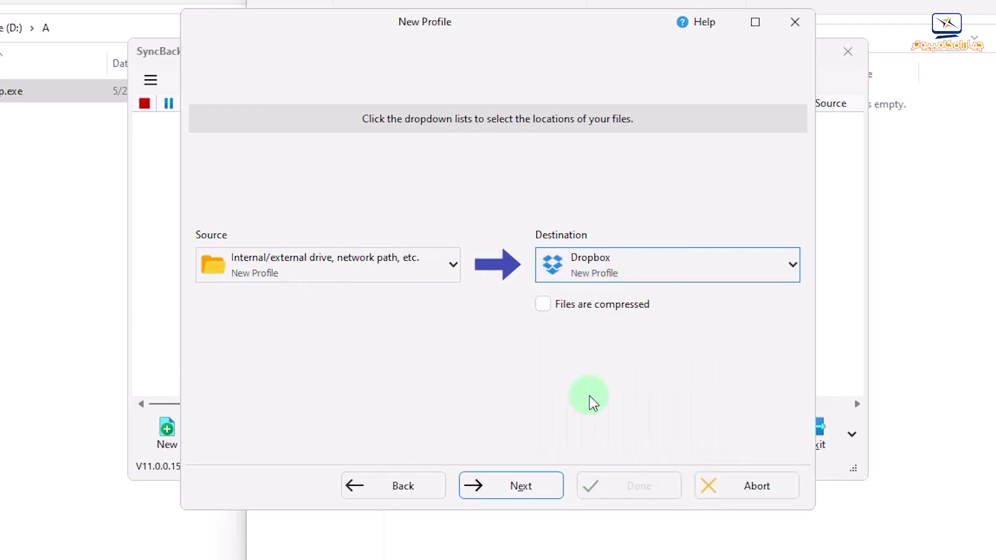
left_click(600, 263)
left_click(595, 309)
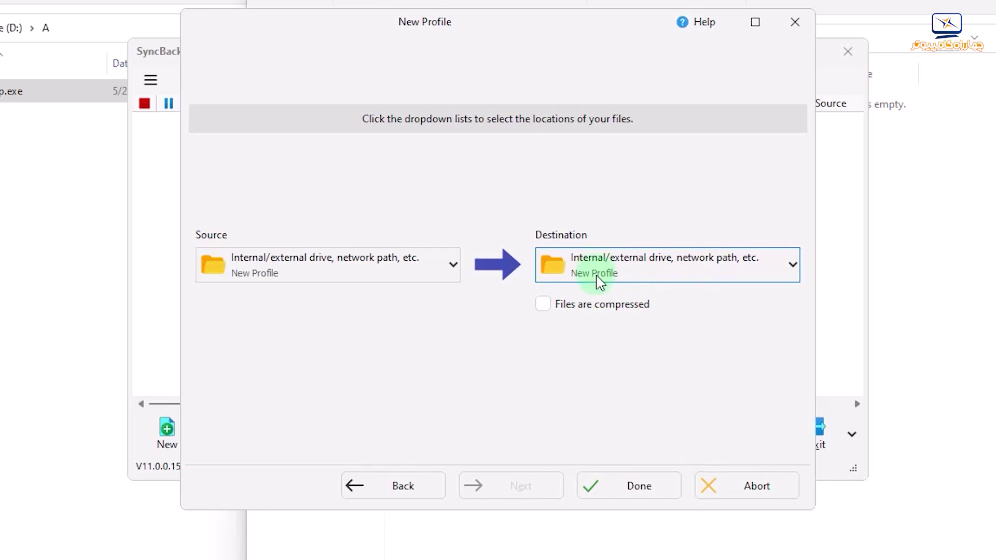
Finish the New Profile wizard and continue to the profile's main setup window.
left_click(608, 490)
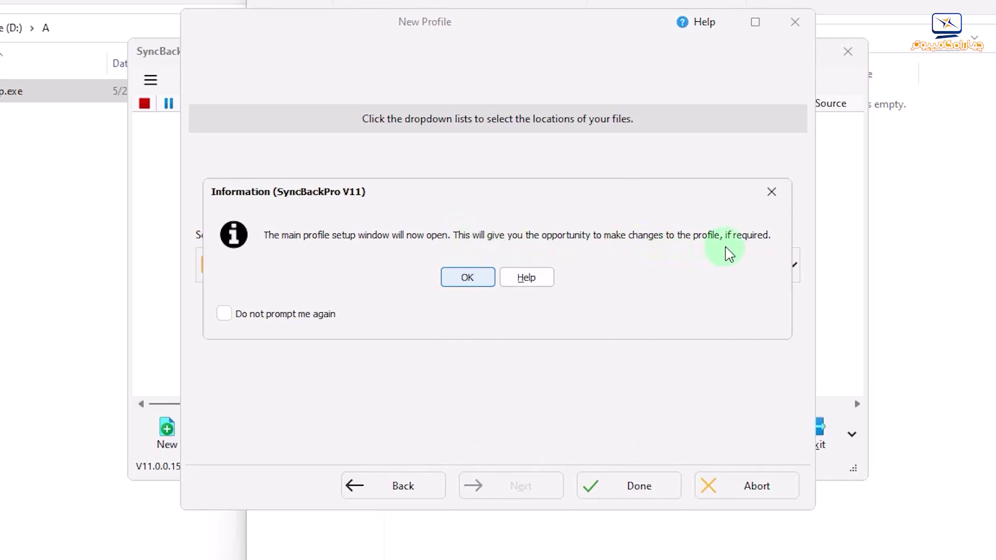
left_click(452, 283)
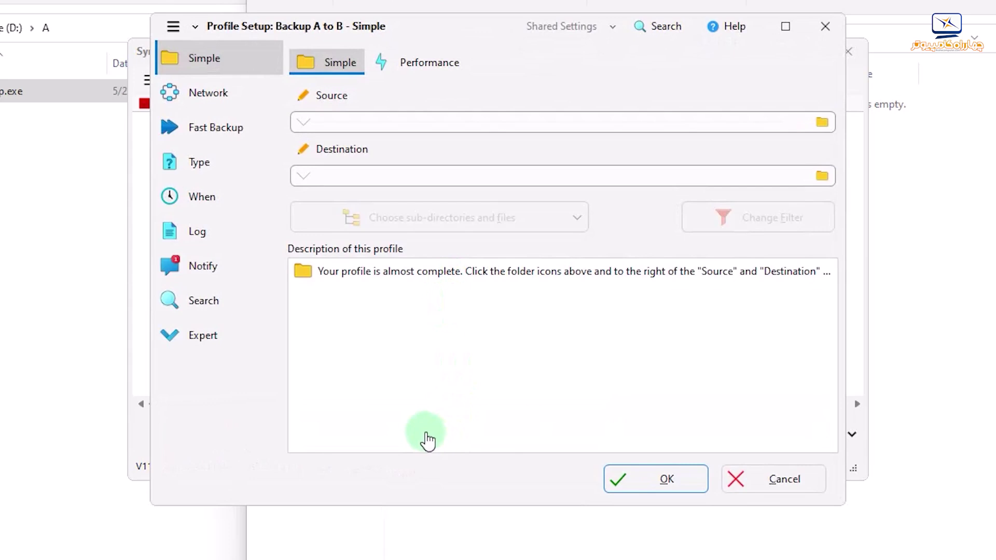
Set the profile's source to folder A on New Volume (D:).
left_click(322, 123)
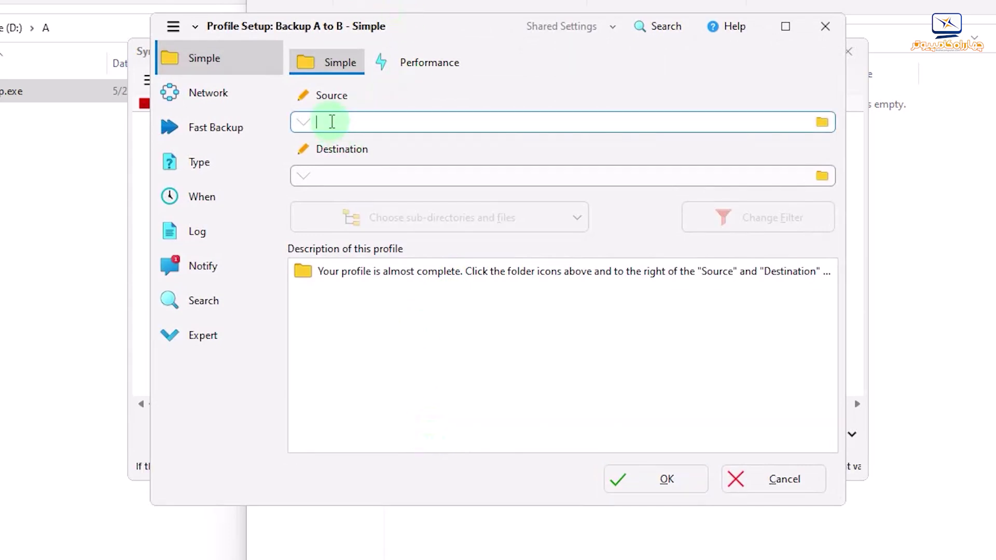
left_click(823, 122)
left_click(542, 482)
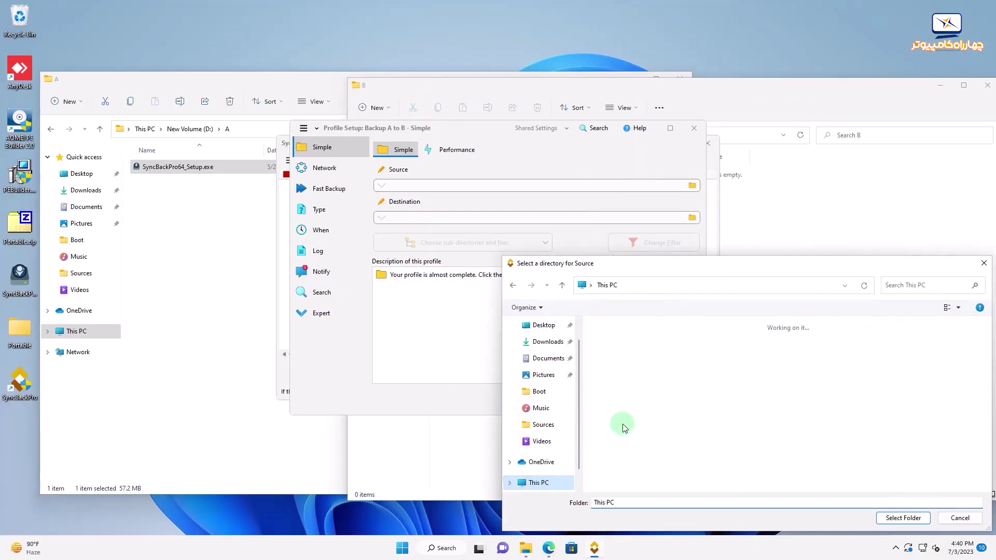
left_click(771, 425)
double_click(770, 424)
double_click(605, 338)
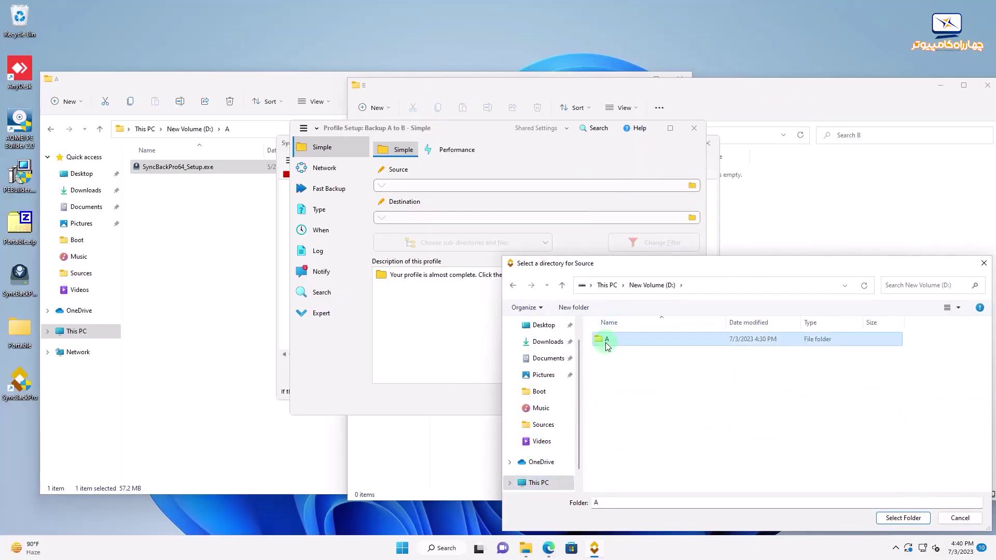
left_click(903, 518)
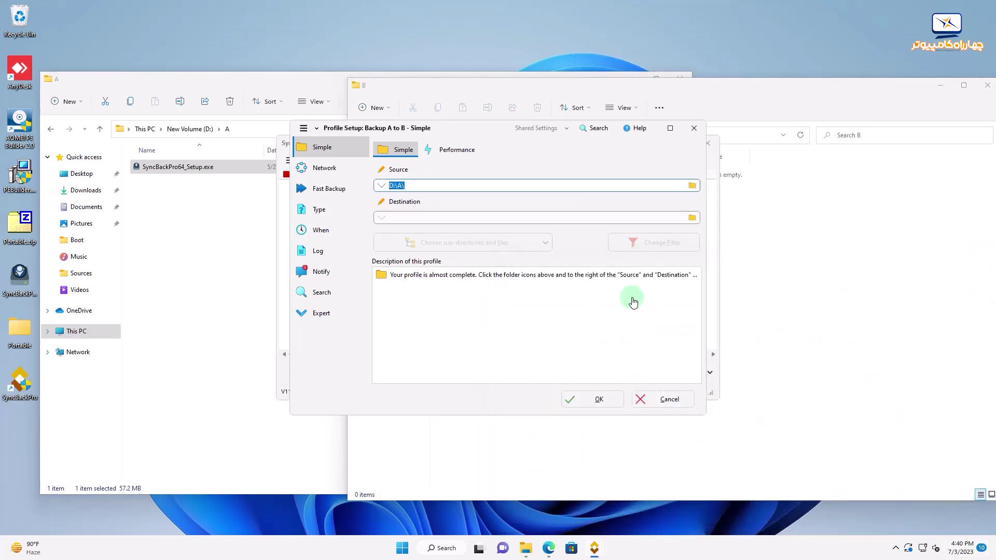
Set the profile's destination to folder B on New Volume (E:).
left_click(695, 219)
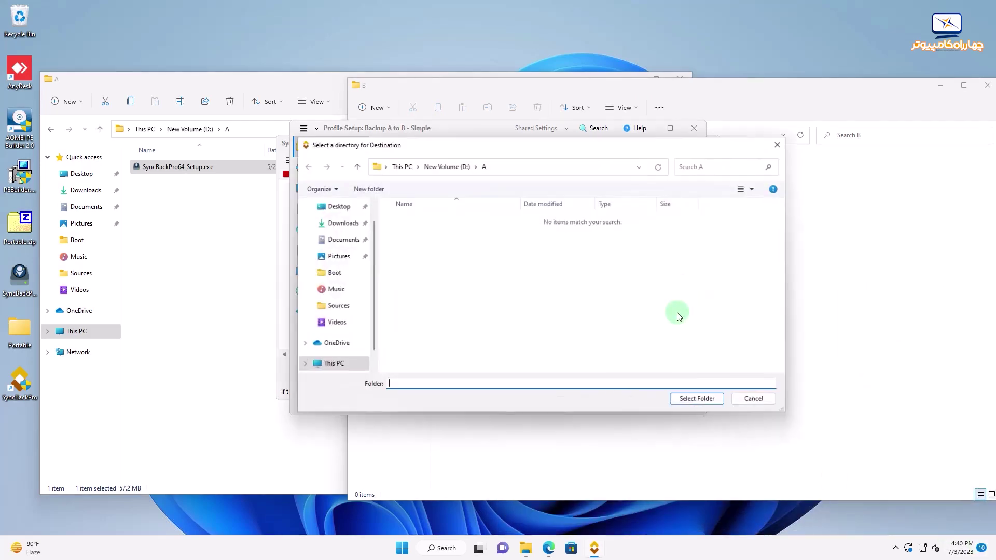
left_click(449, 166)
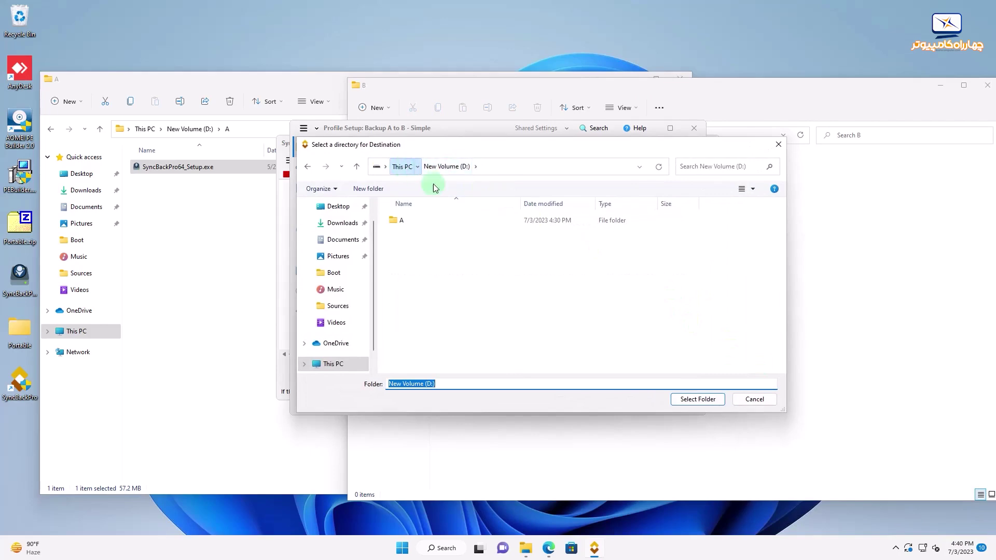
left_click(402, 166)
left_click(702, 310)
double_click(702, 310)
double_click(411, 220)
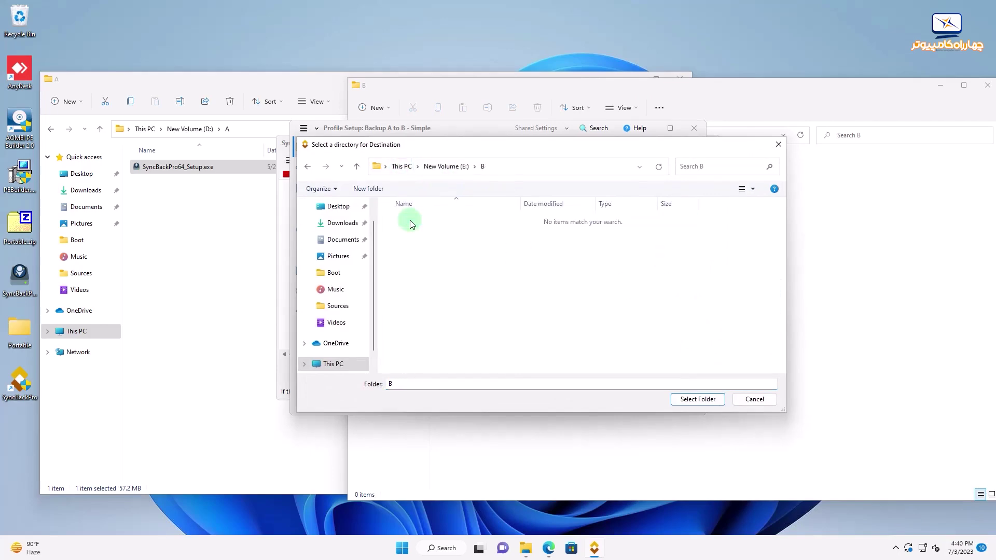
left_click(695, 404)
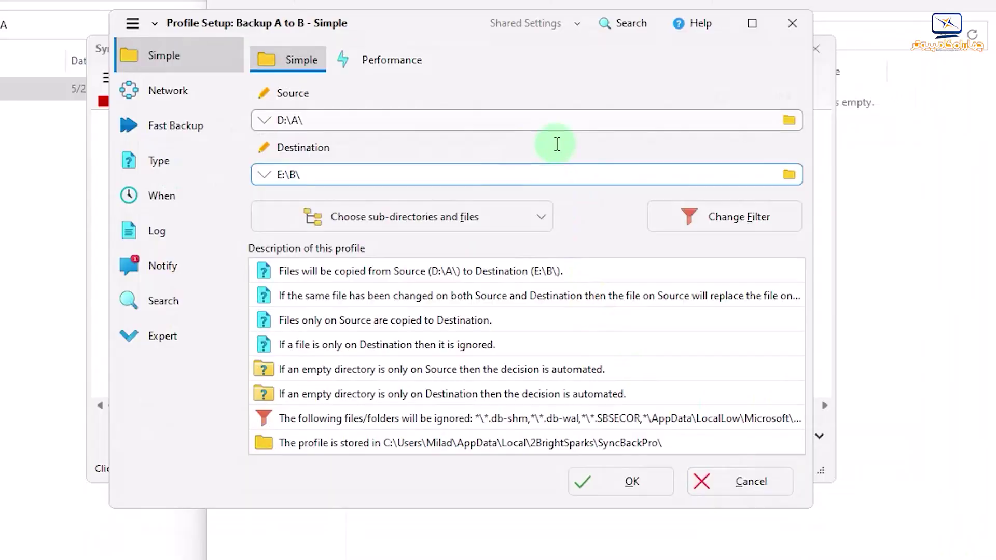
Examine the choices for selecting sub-directories and files and the settings that slow the profile down, including the log option, and return to the Simple settings.
left_click(495, 219)
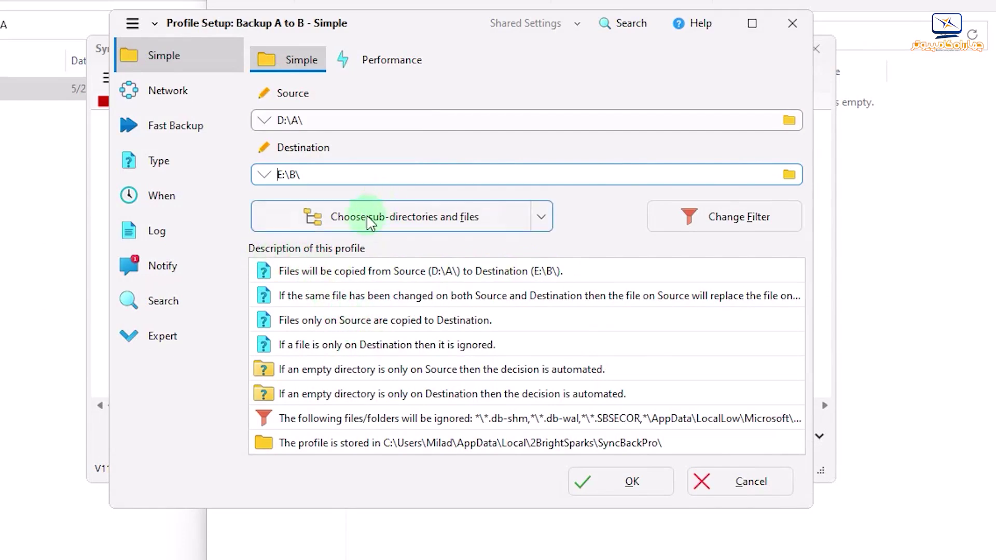
left_click(541, 218)
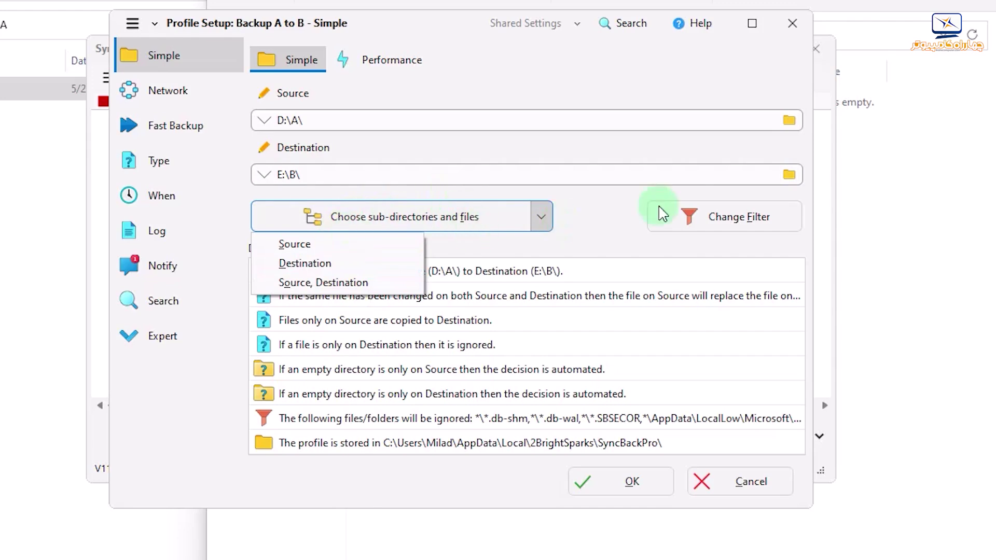
left_click(641, 210)
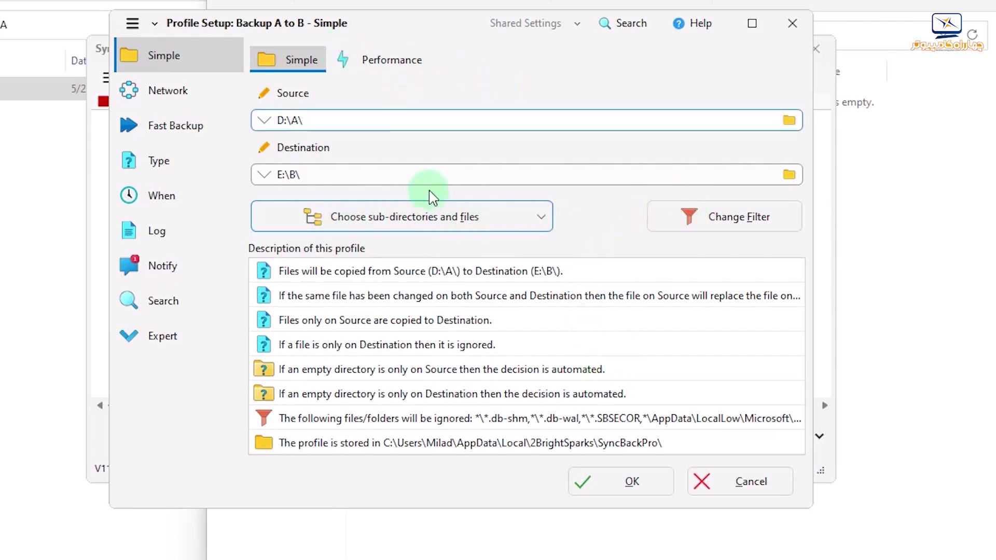
left_click(393, 61)
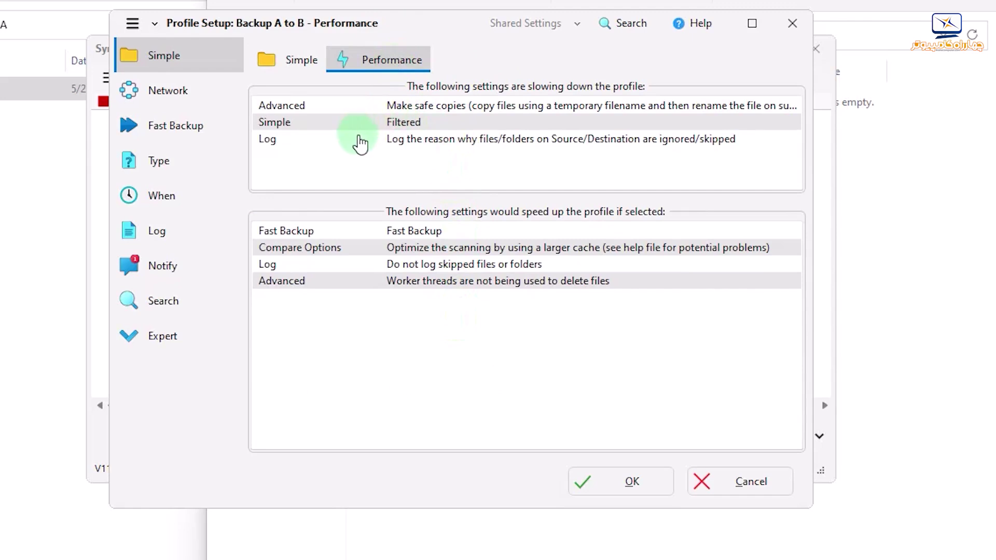
left_click(453, 146)
double_click(452, 145)
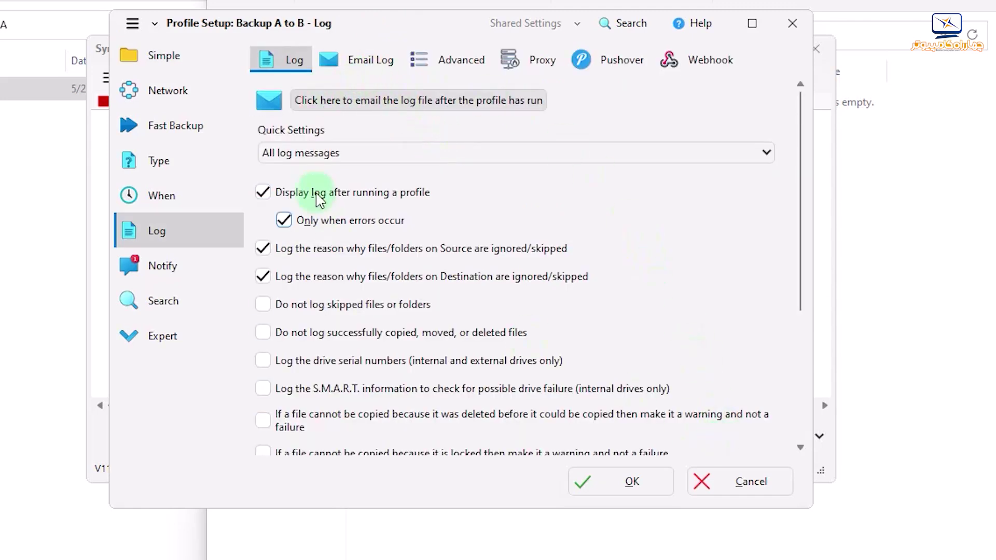
left_click(179, 63)
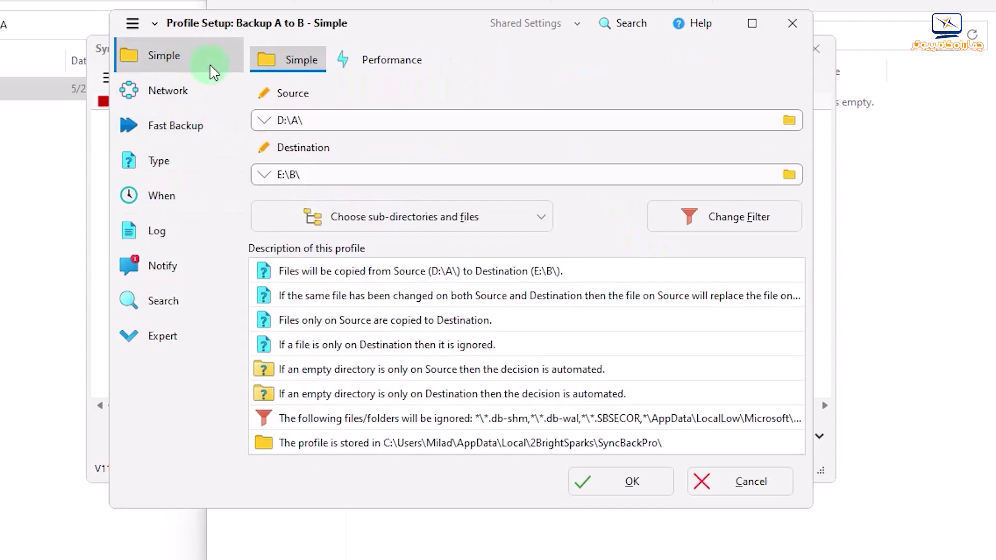
Look through the Network, Fast Backup, Type, When, Log, Notify and Search settings and expand the setup to the Expert options.
left_click(165, 93)
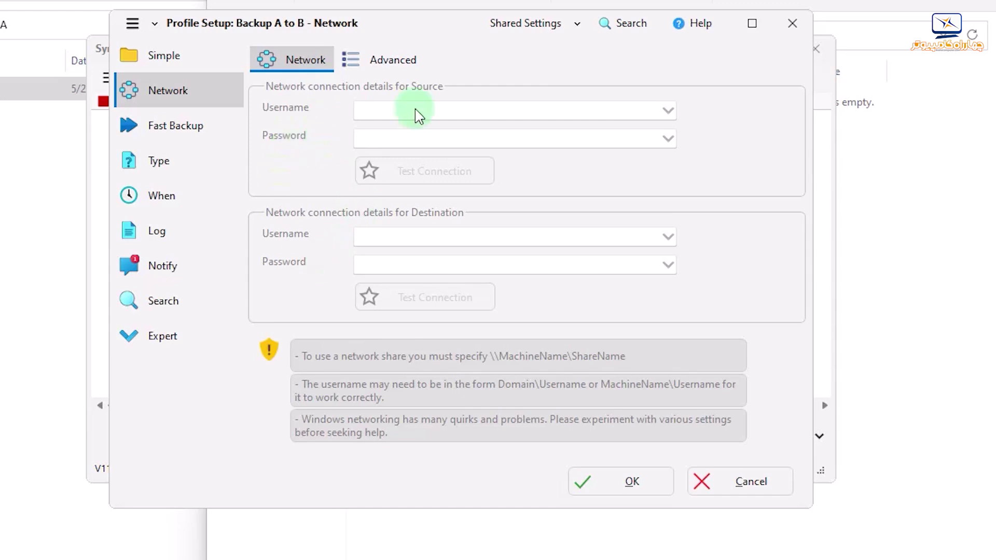
left_click(148, 124)
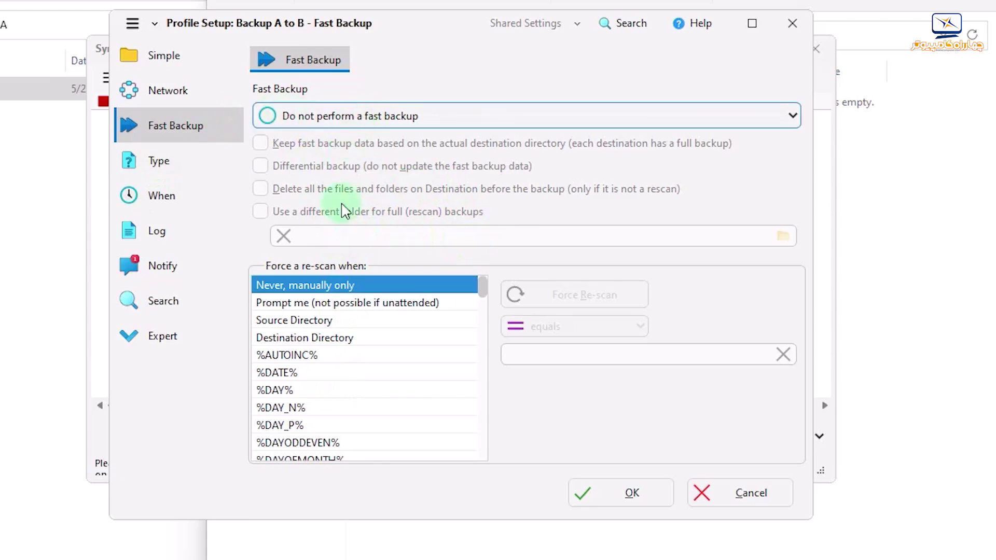
left_click(160, 161)
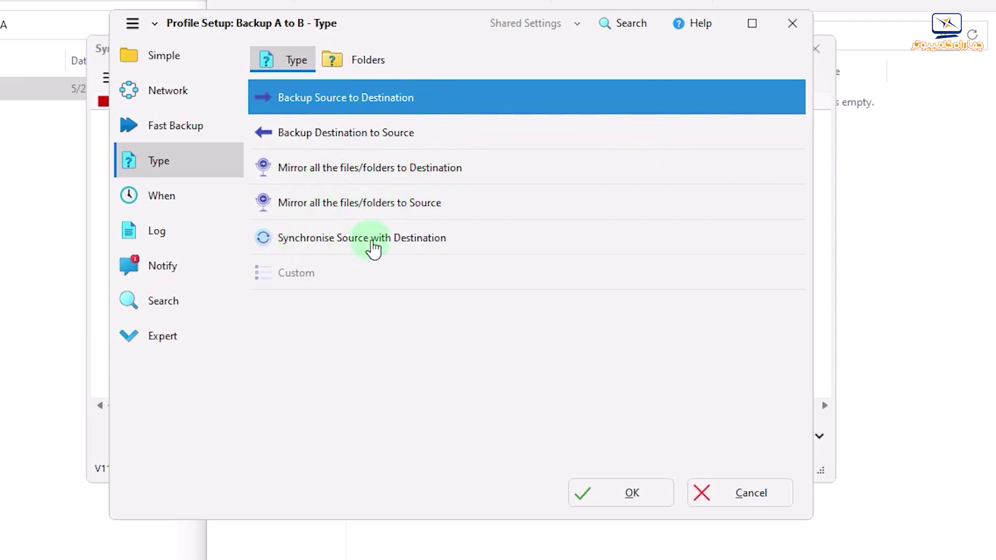
left_click(289, 281)
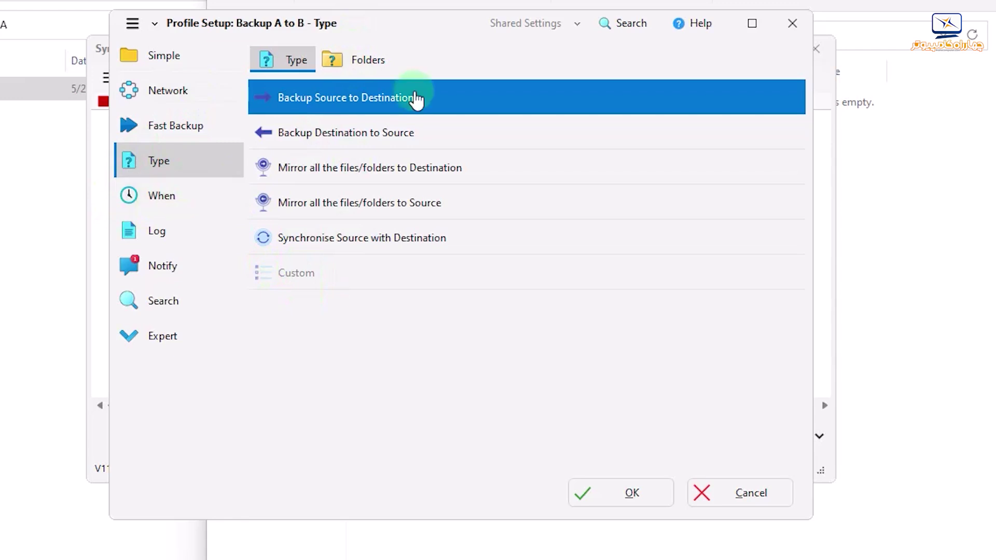
left_click(190, 191)
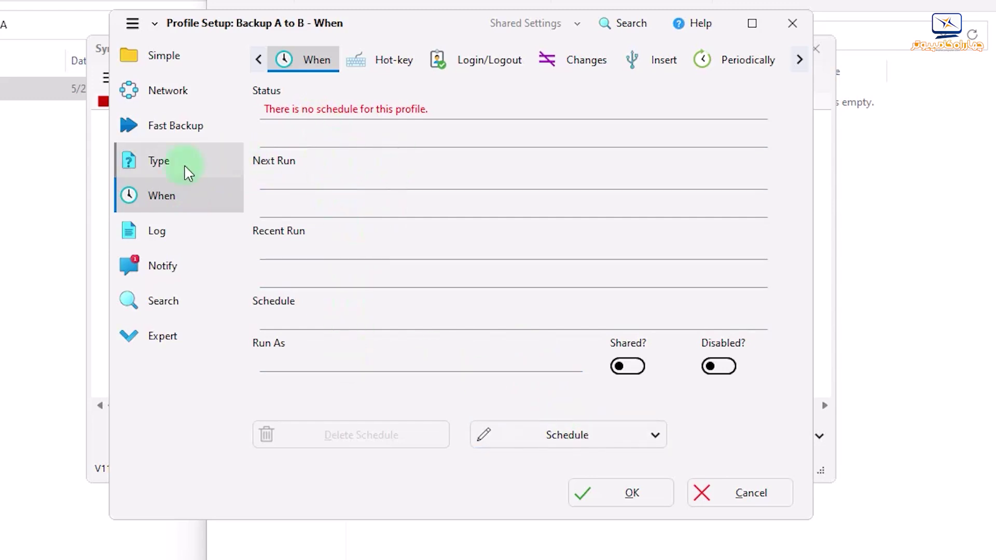
left_click(165, 247)
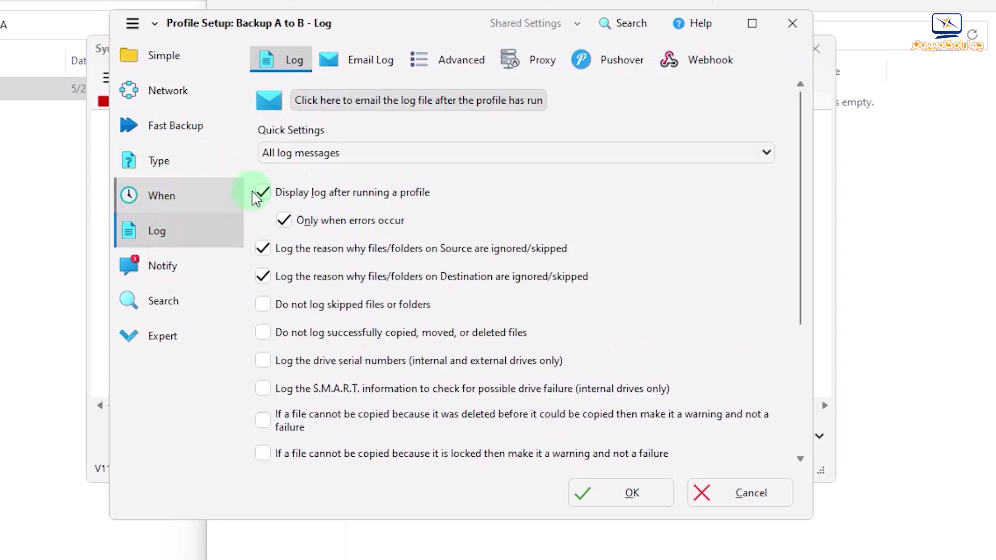
left_click(171, 271)
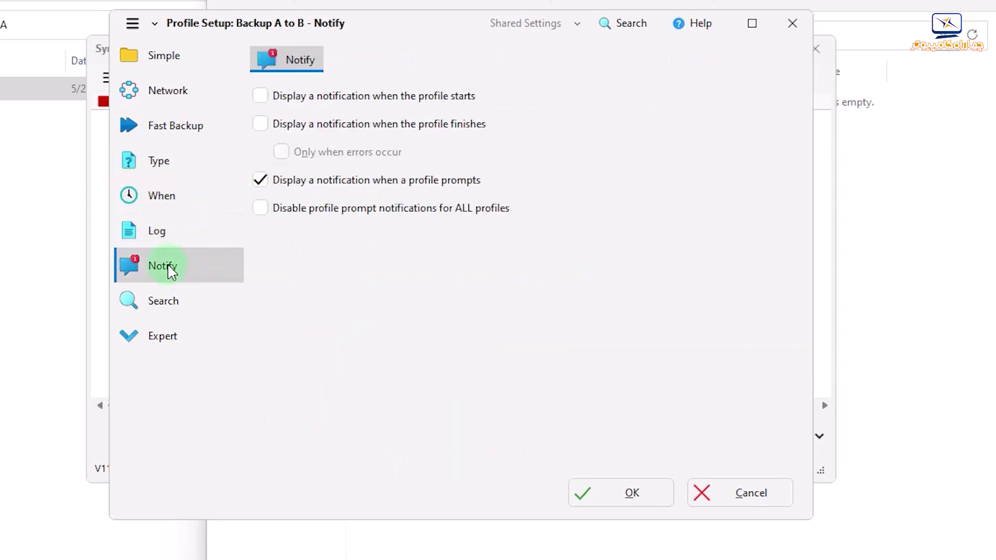
left_click(180, 299)
left_click(164, 335)
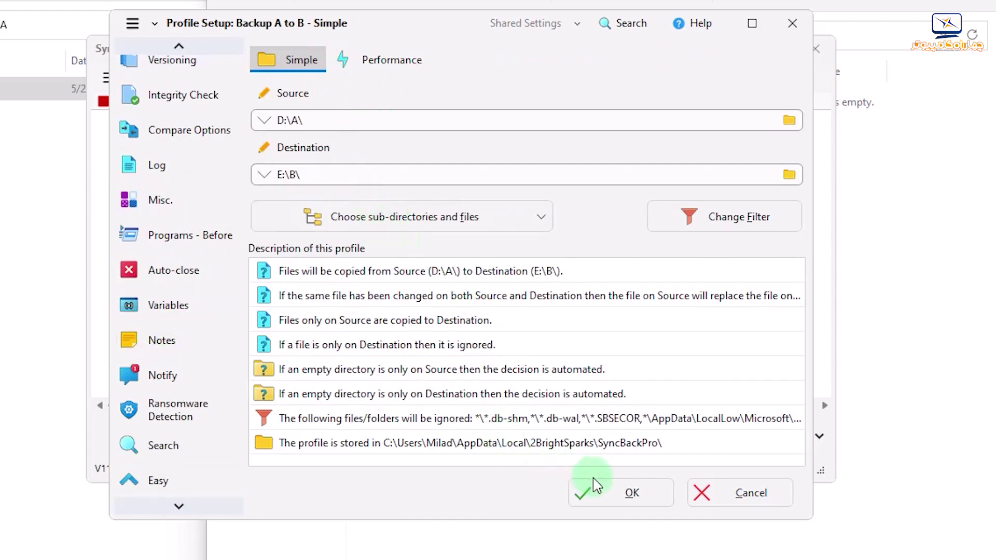
Save the profile and accept its simulated run, leaving "Do not prompt me again" unticked.
left_click(611, 496)
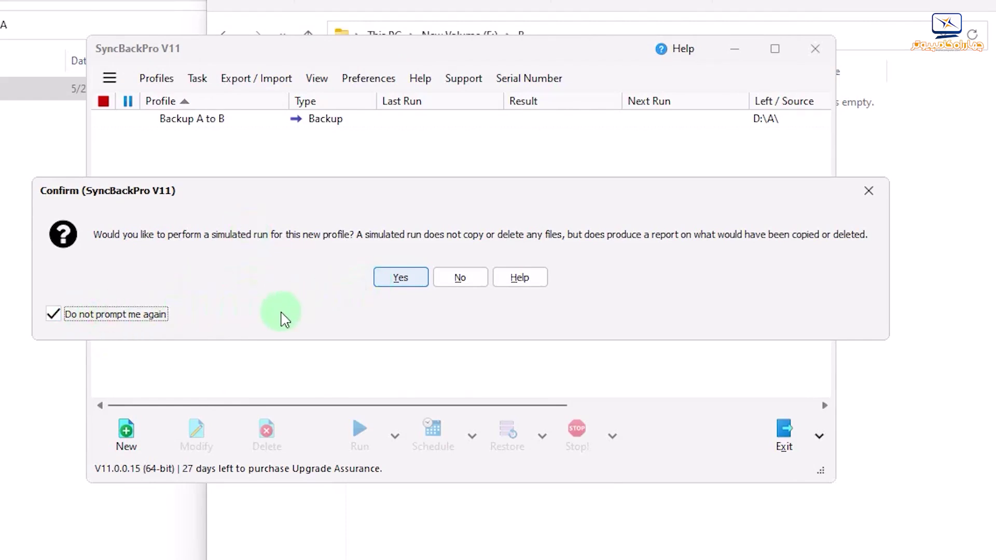
left_click(114, 316)
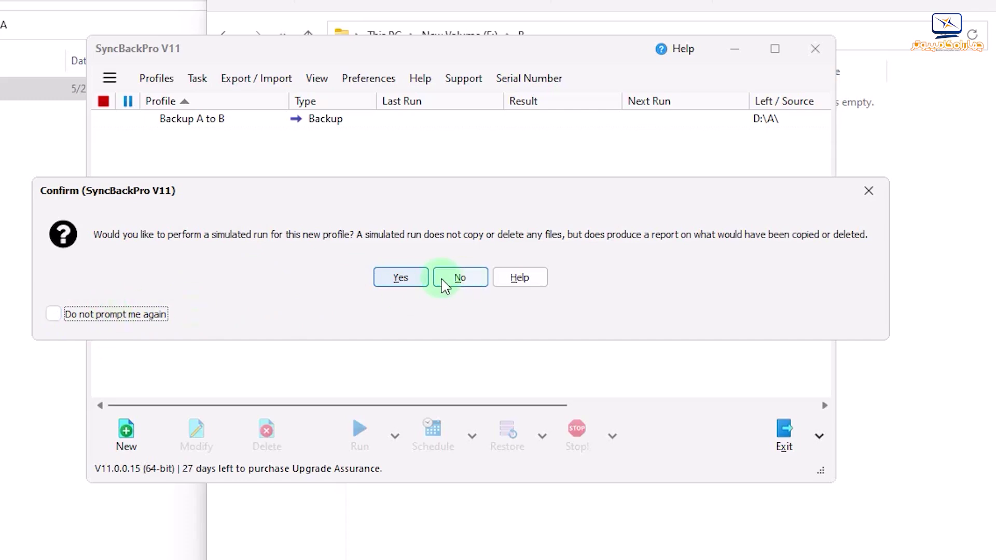
left_click(401, 278)
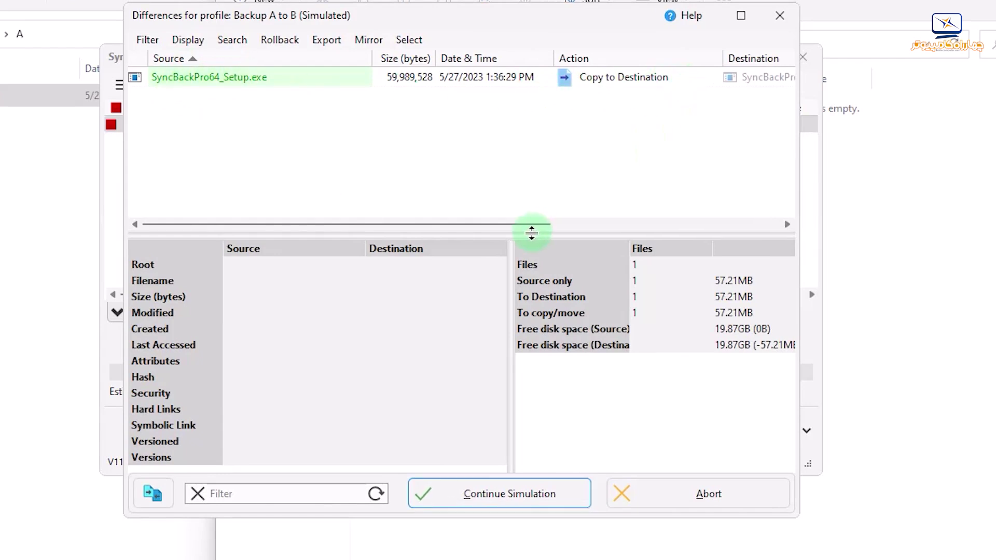
Review the simulated differences, continue the simulation, and check destination folder B in File Explorer before returning to SyncBackPro.
left_click_drag(534, 227, 764, 223)
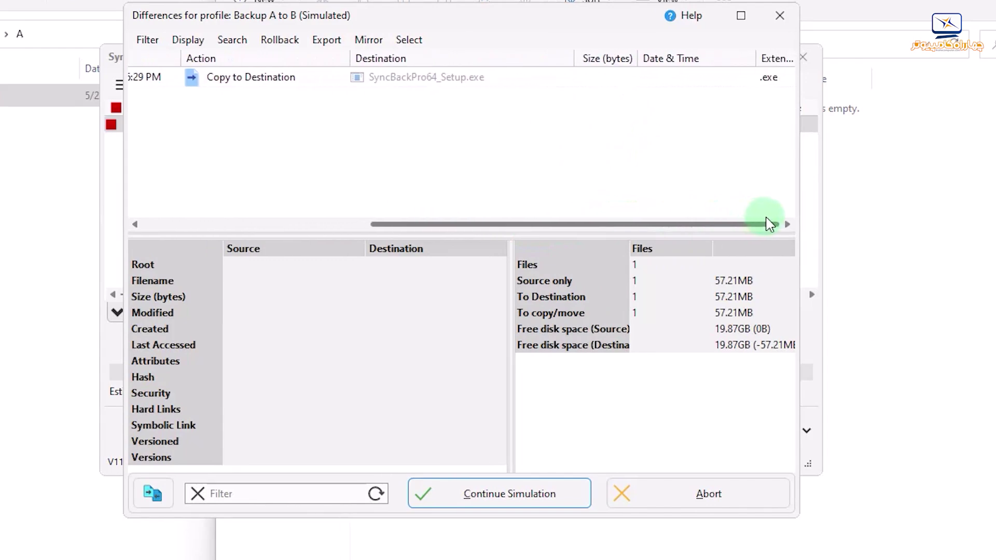
left_click_drag(679, 211, 259, 197)
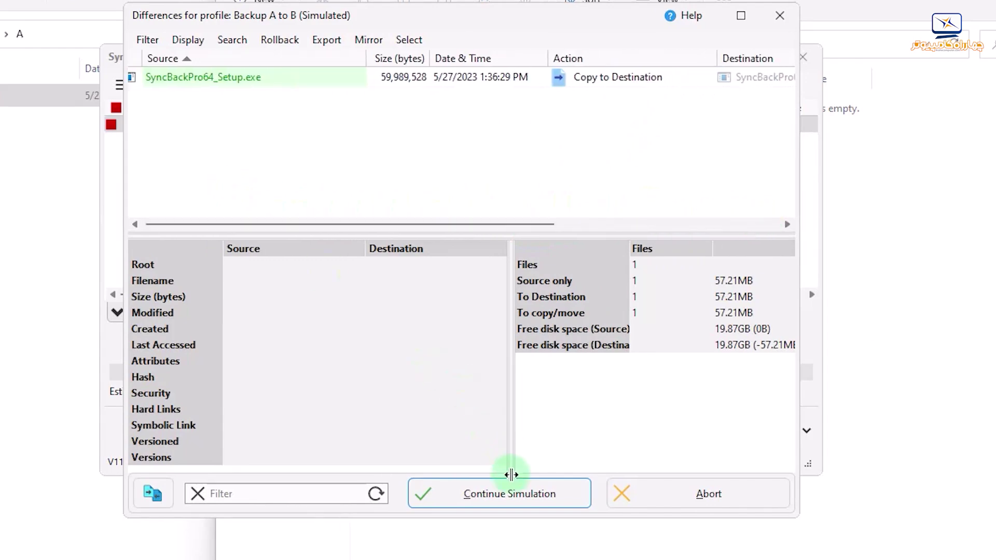
left_click(510, 494)
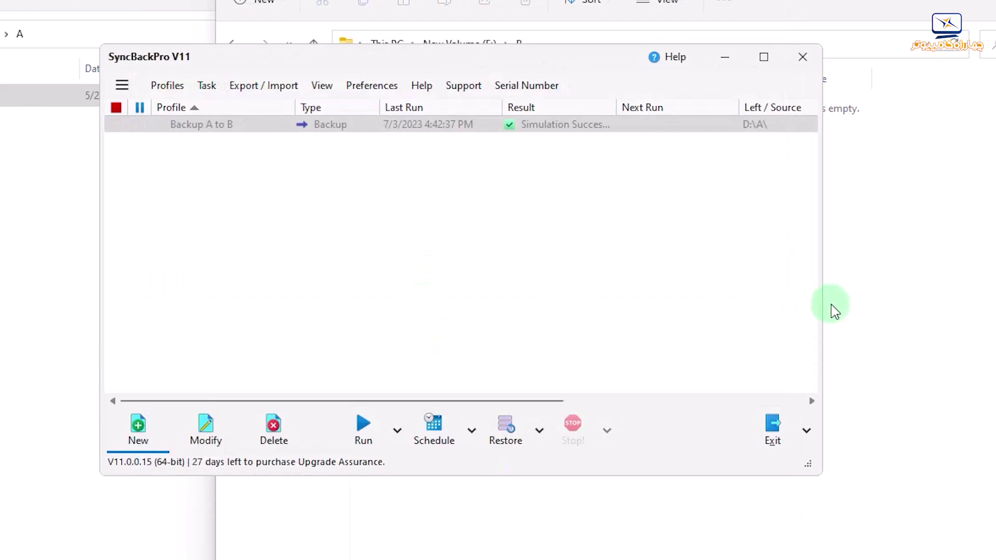
left_click(952, 347)
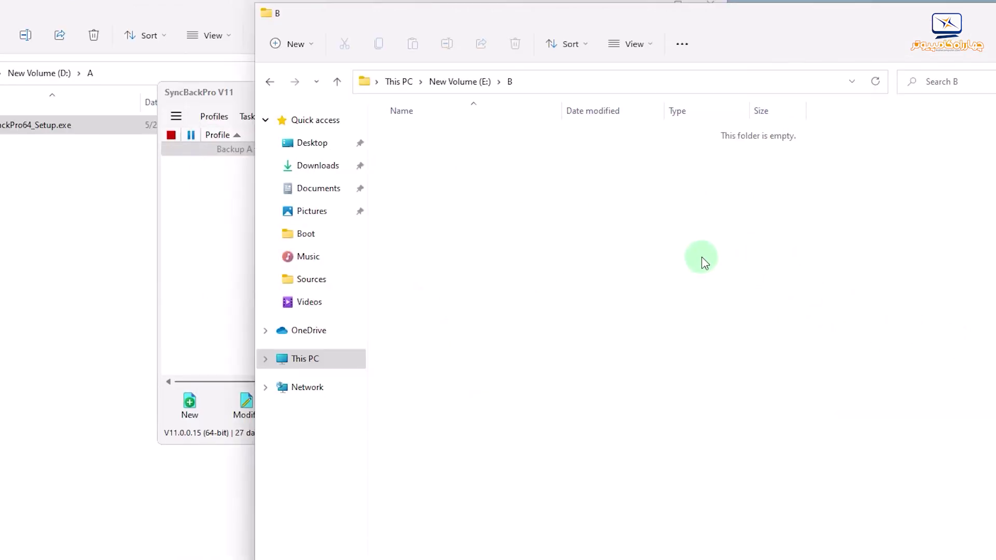
left_click(215, 263)
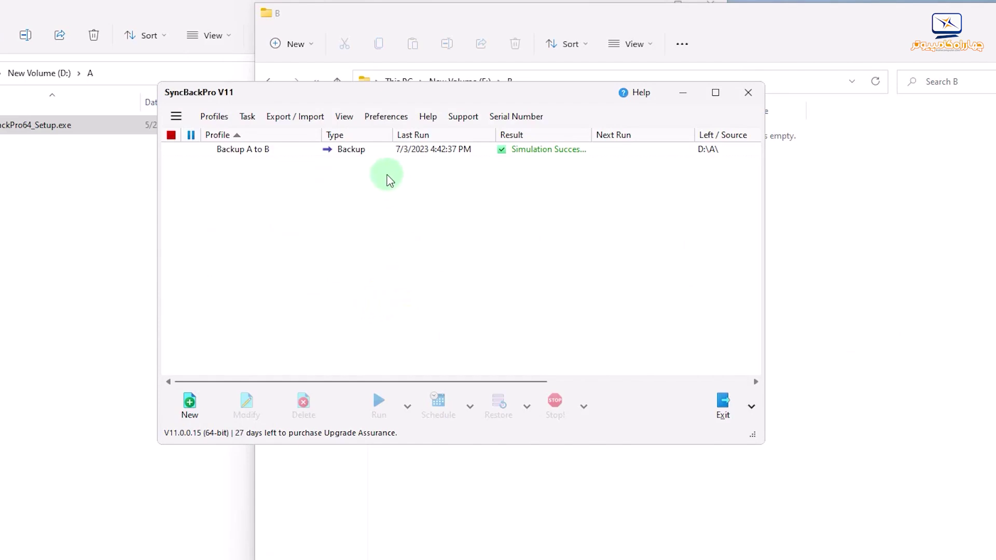
Run the "Backup A to B" profile for real, continuing past its differences list, and check destination folder B in File Explorer.
left_click(258, 154)
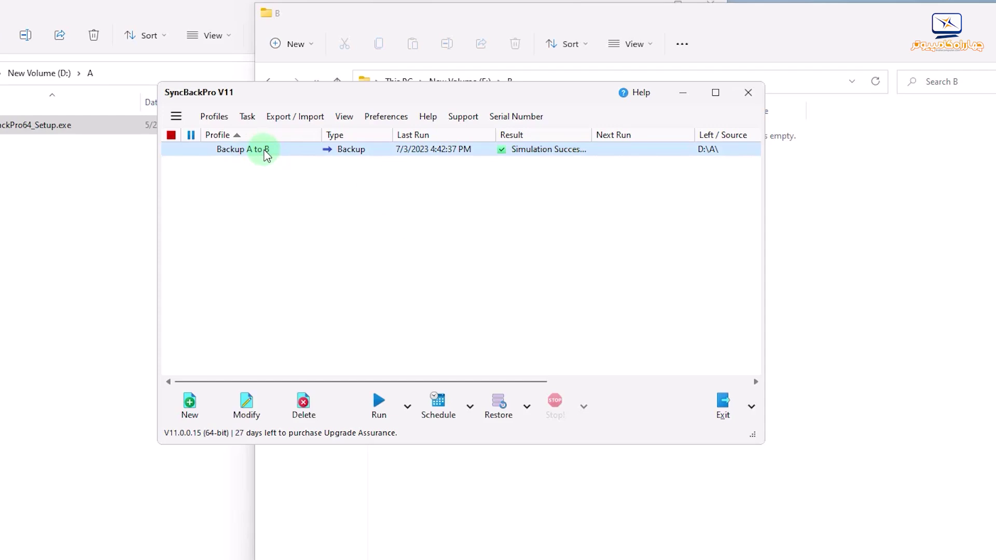
left_click(379, 413)
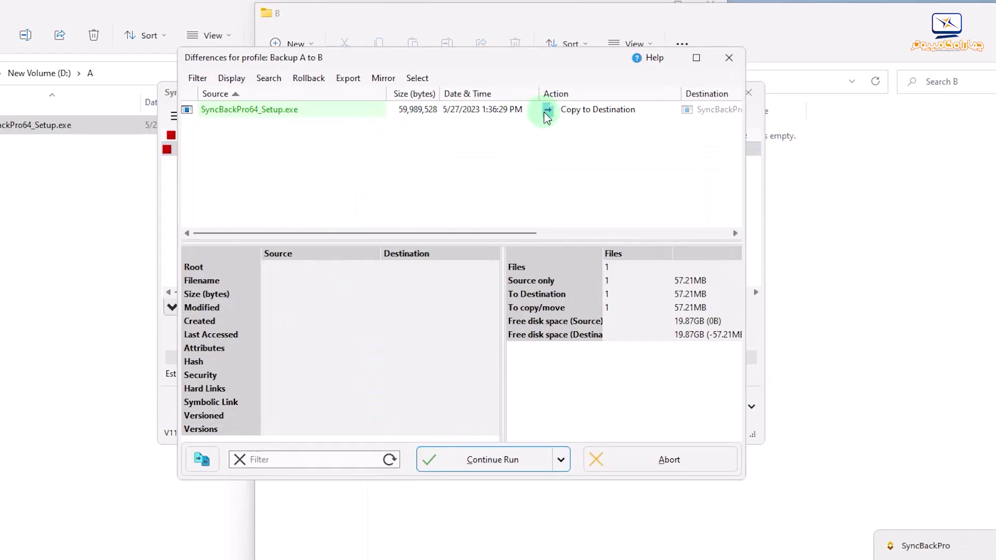
left_click(493, 460)
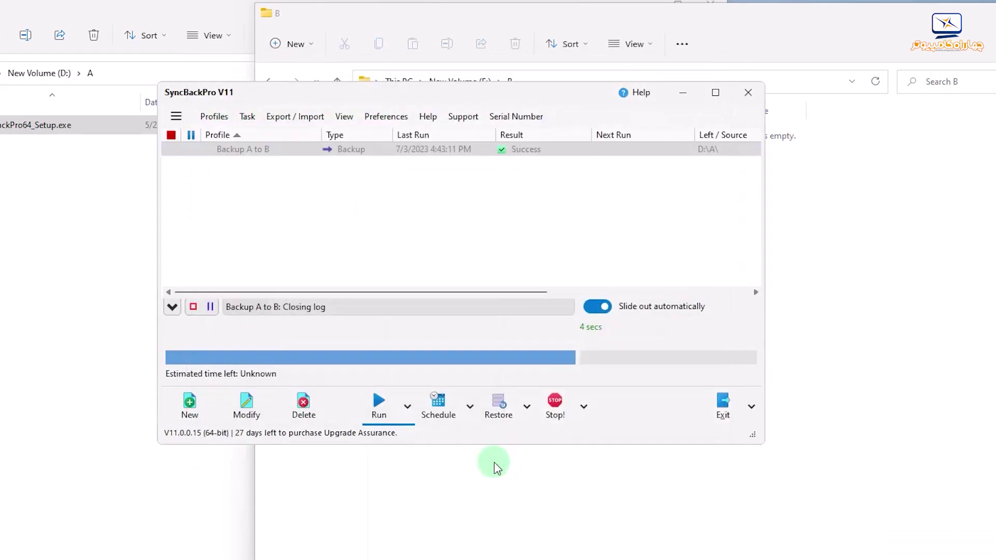
left_click(766, 199)
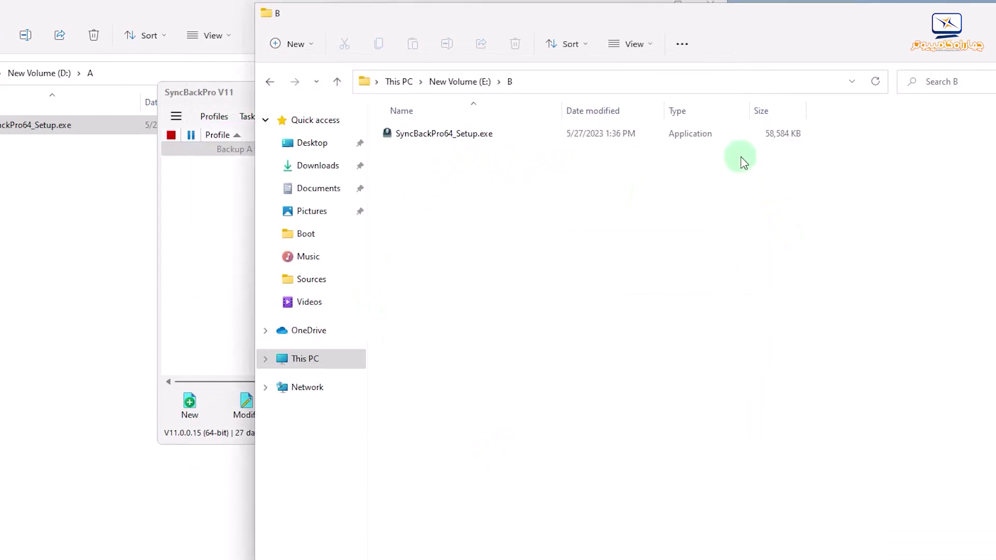
left_click(212, 292)
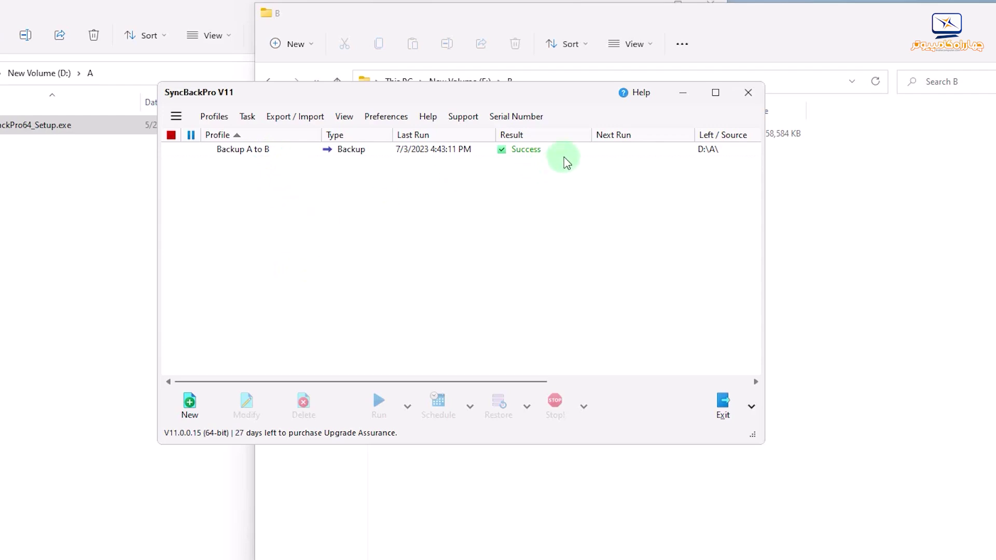
Start a schedule for "Backup A to B" that runs whether user is logged on or not, agreeing to remove the blank-password restriction.
left_click(614, 151)
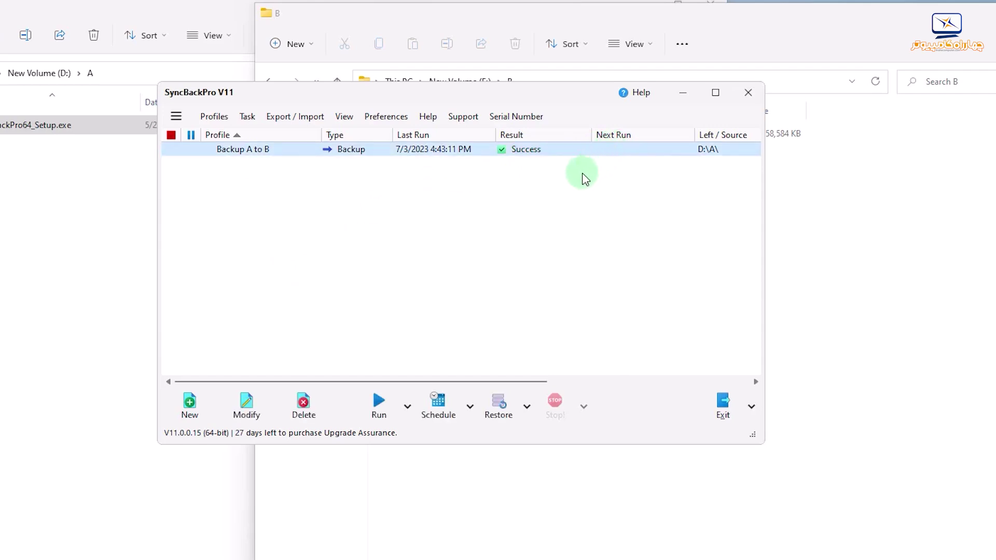
right_click(564, 154)
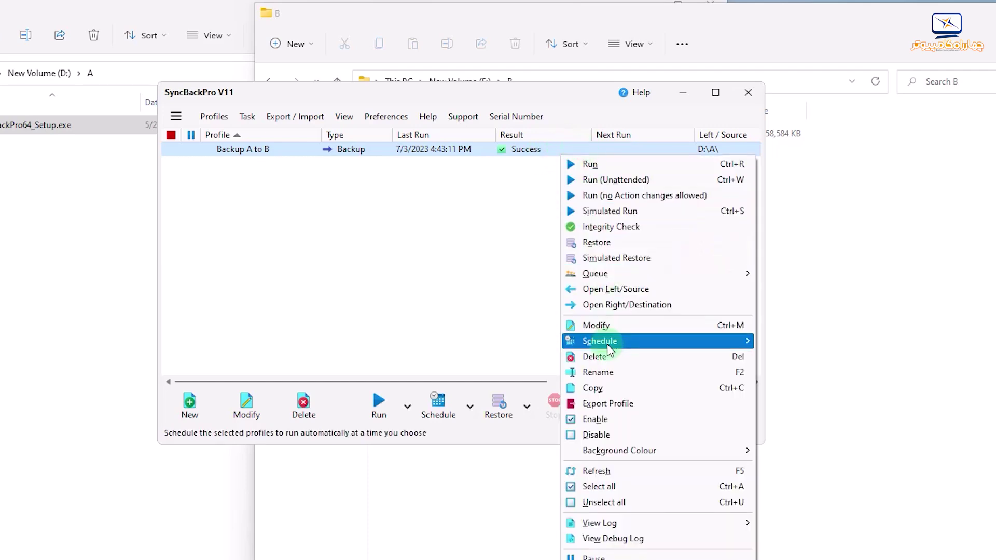
mouse_move(607, 345)
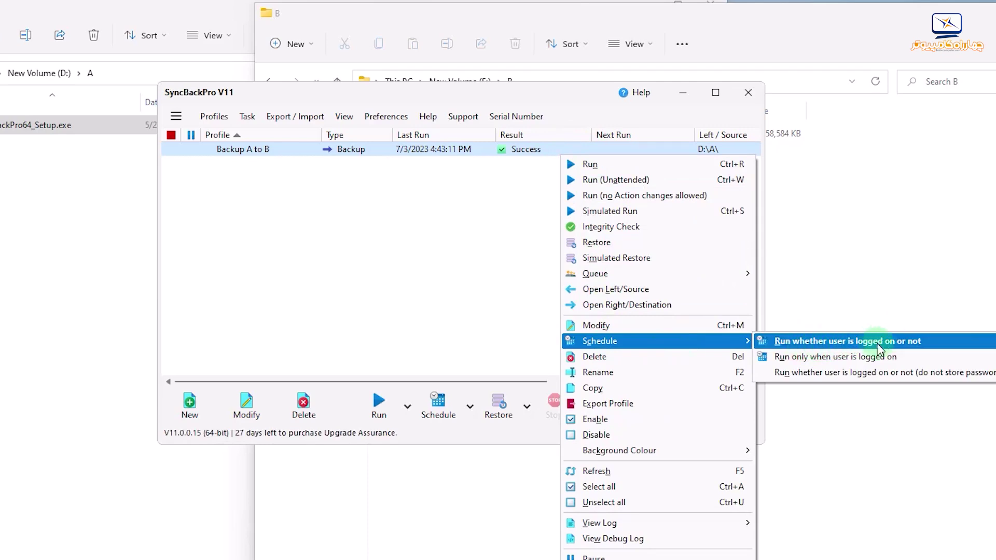
left_click(850, 343)
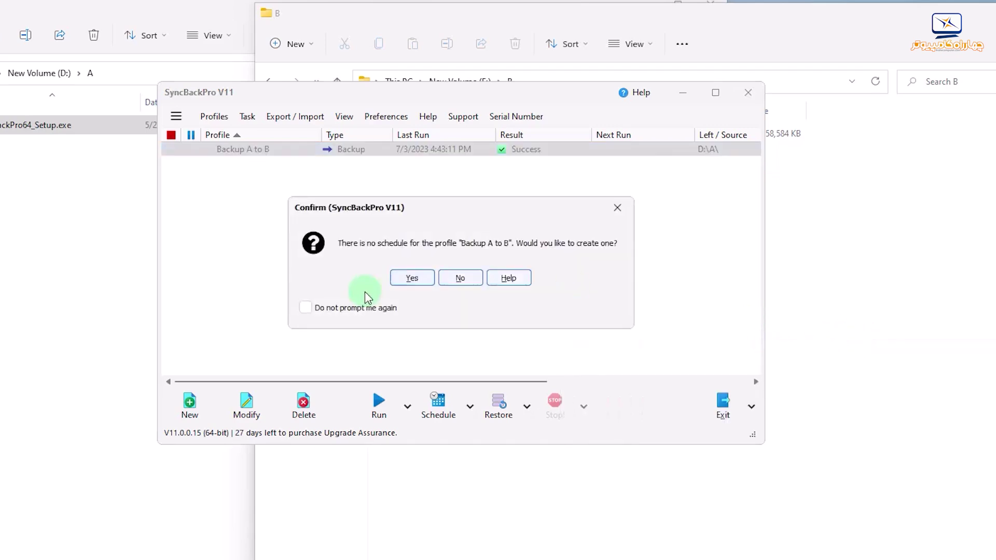
left_click(413, 278)
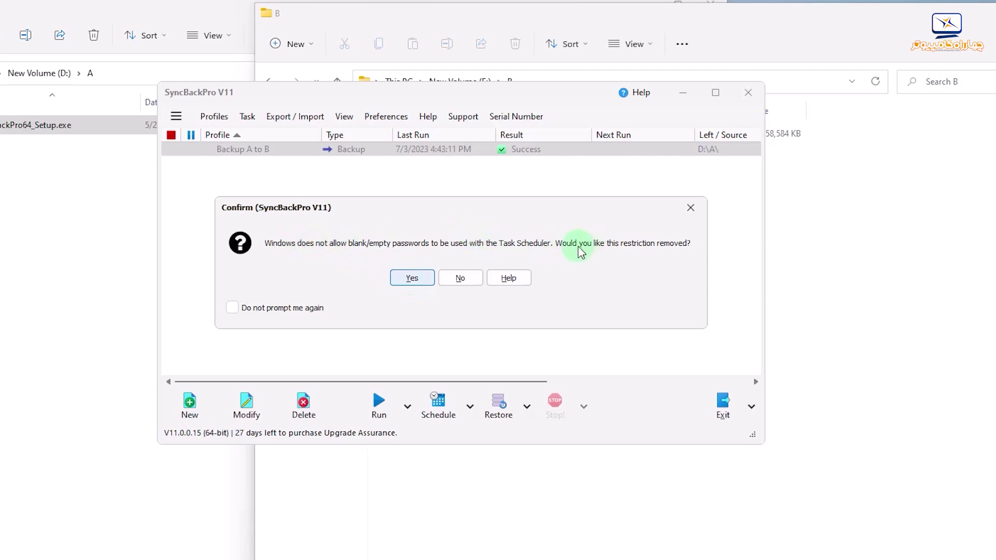
left_click(412, 279)
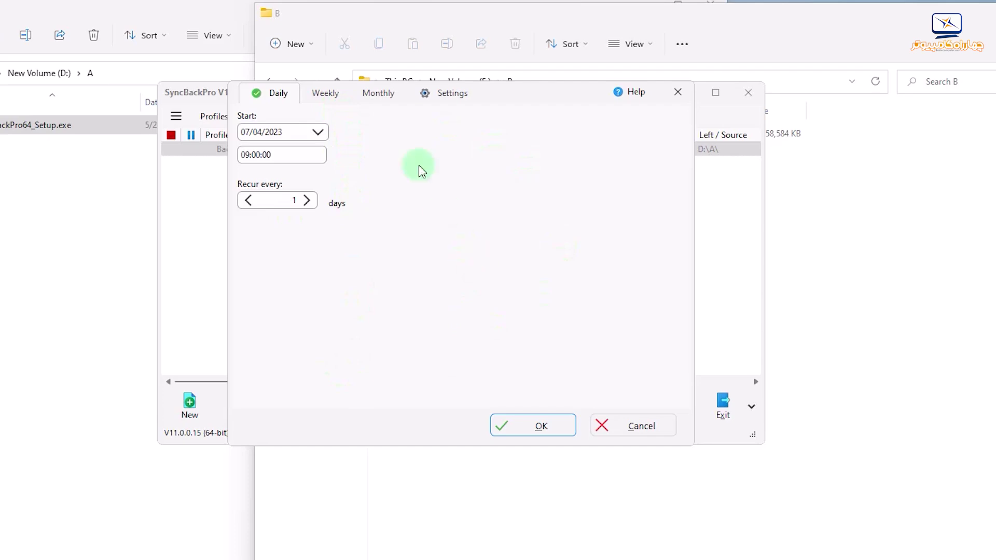
Look over the weekly and monthly schedule options, then set the daily schedule to start at 21:00:00 and recur every 1 day.
left_click(321, 95)
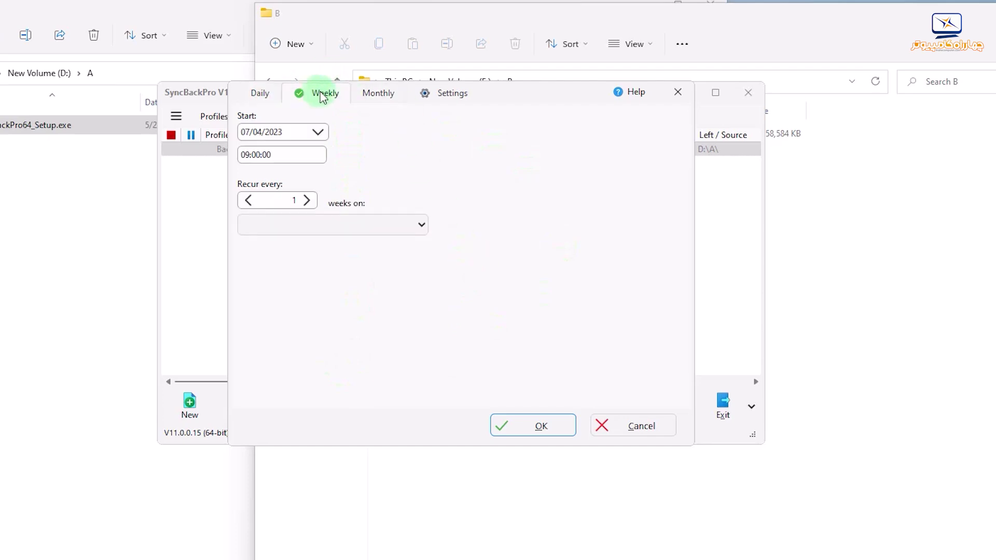
left_click(394, 97)
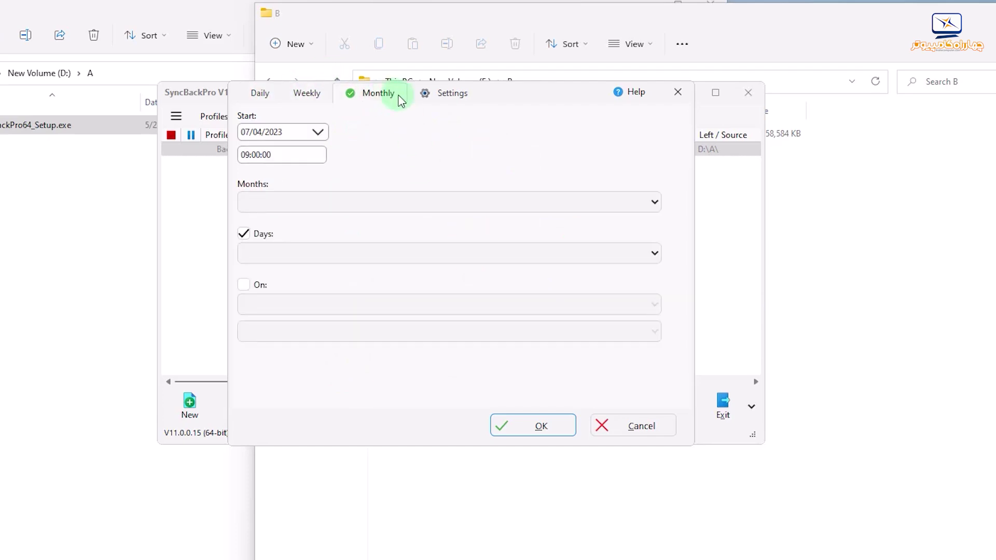
left_click(268, 95)
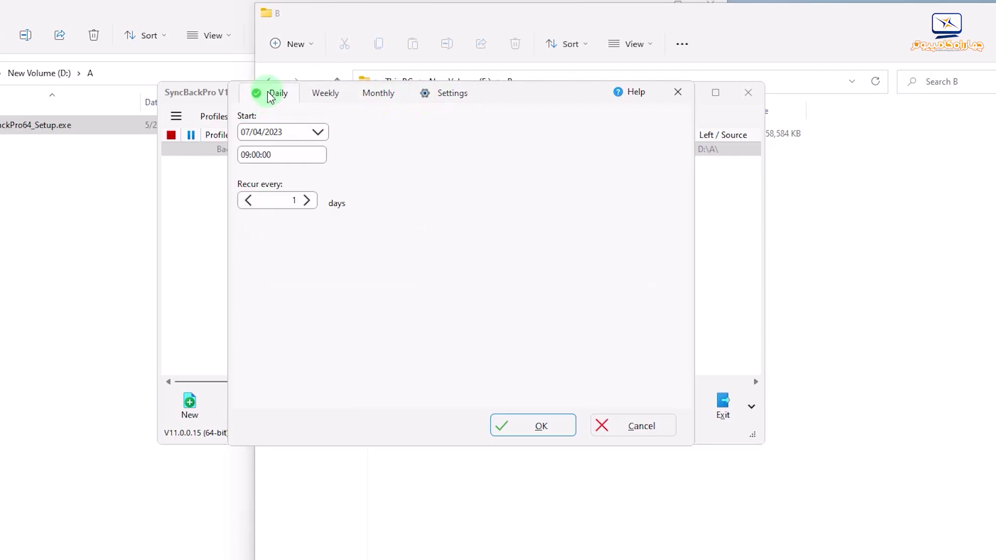
left_click(272, 157)
left_click_drag(239, 154, 282, 154)
type("21")
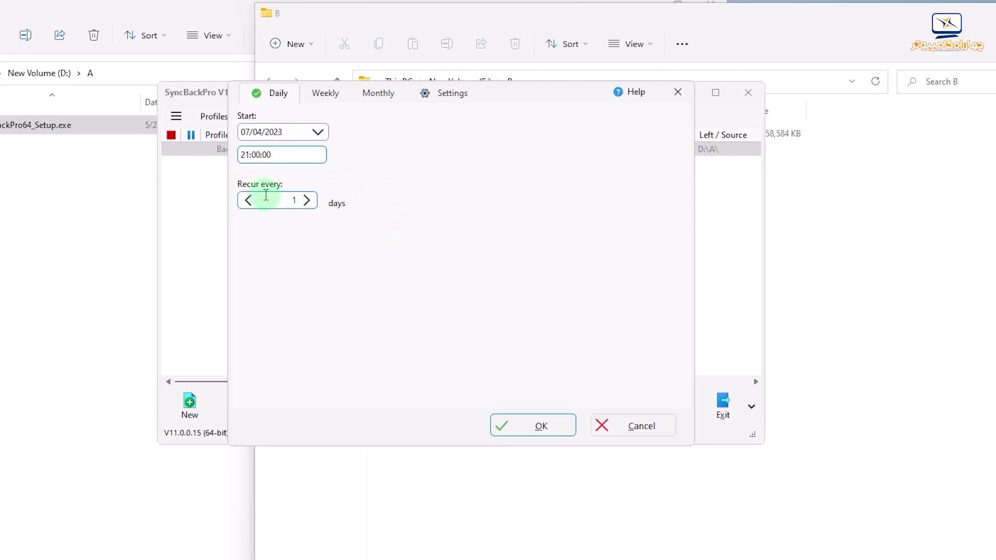
left_click(310, 203)
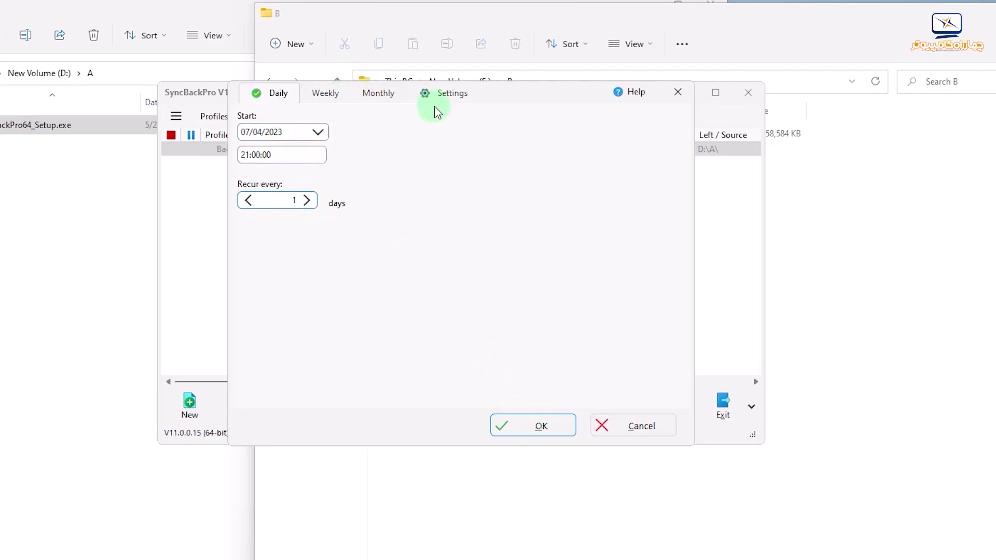
Keep the schedule running whether user is logged on or not without storing the password, review the remaining schedule settings, and save it.
left_click(450, 104)
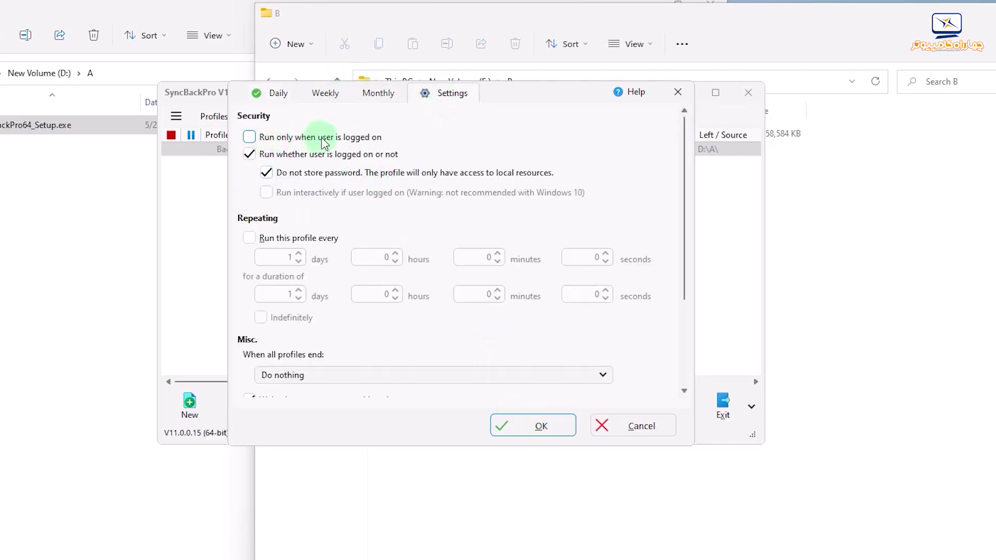
left_click(284, 154)
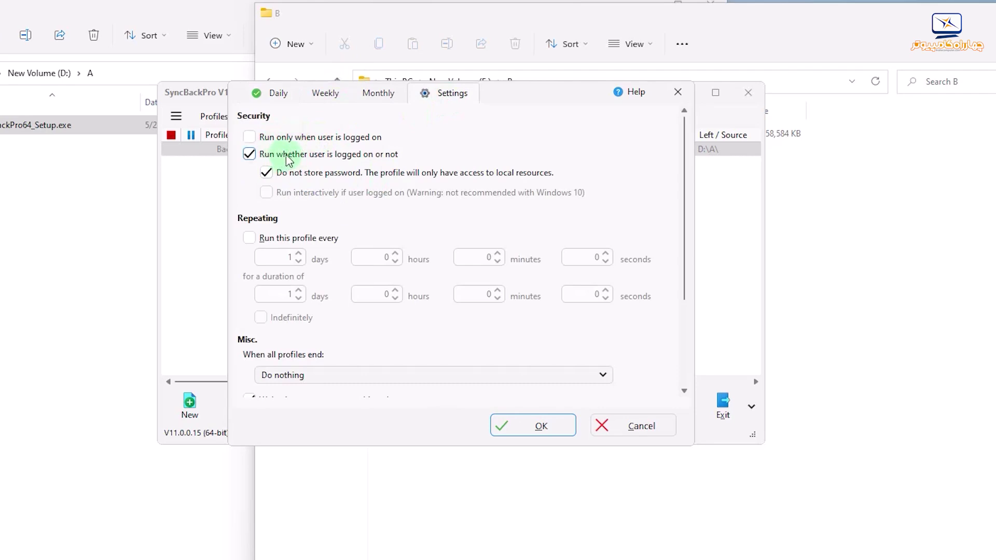
left_click(283, 139)
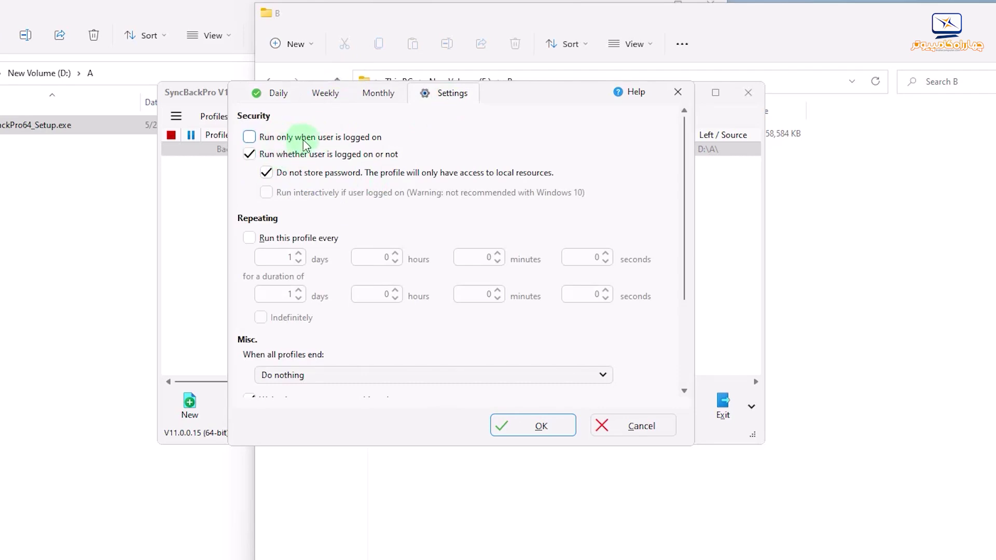
left_click(318, 155)
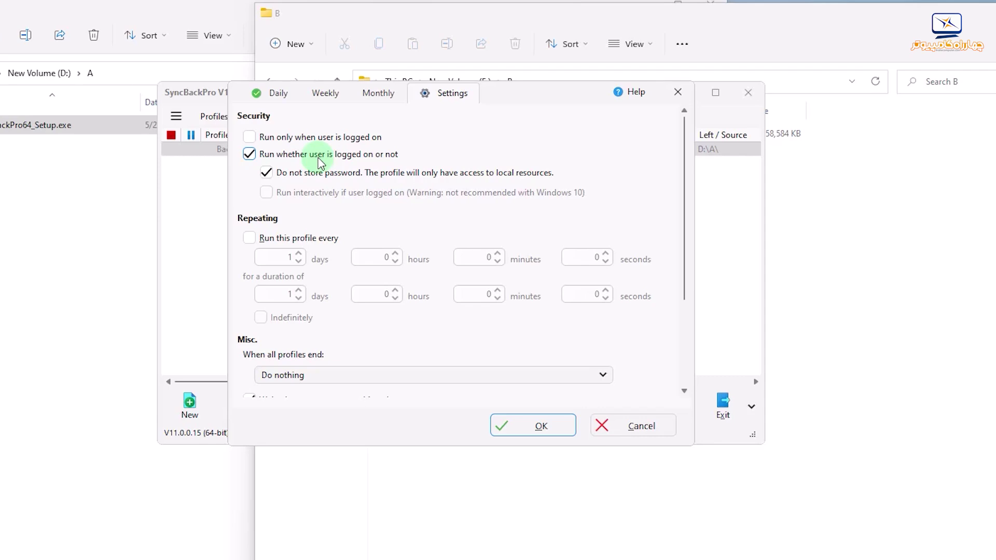
left_click(338, 176)
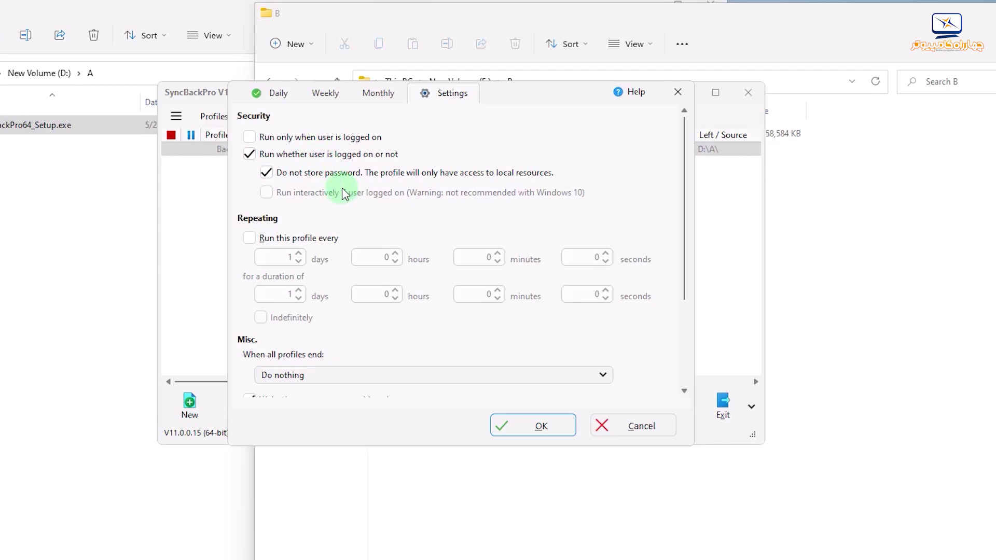
scroll(493, 255, "down", 4)
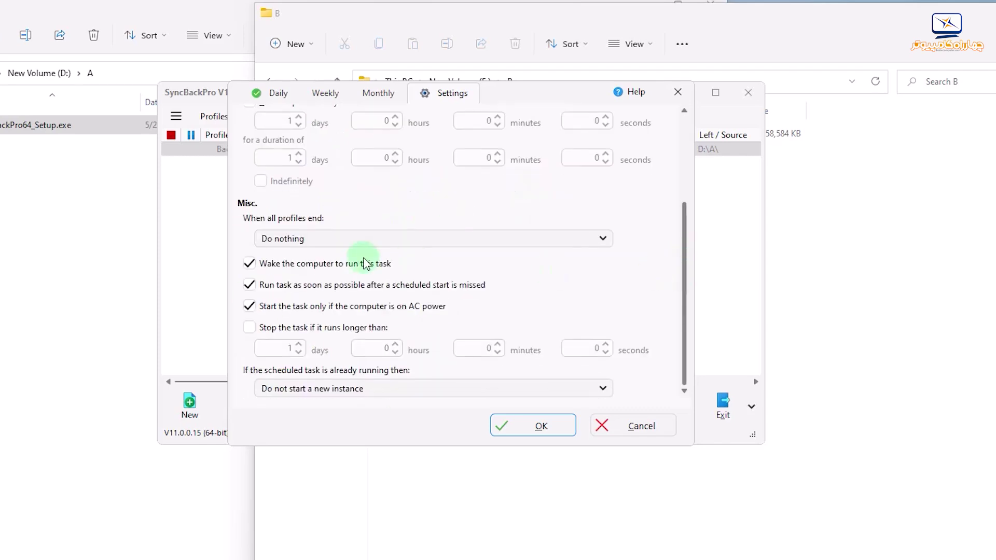
left_click(541, 427)
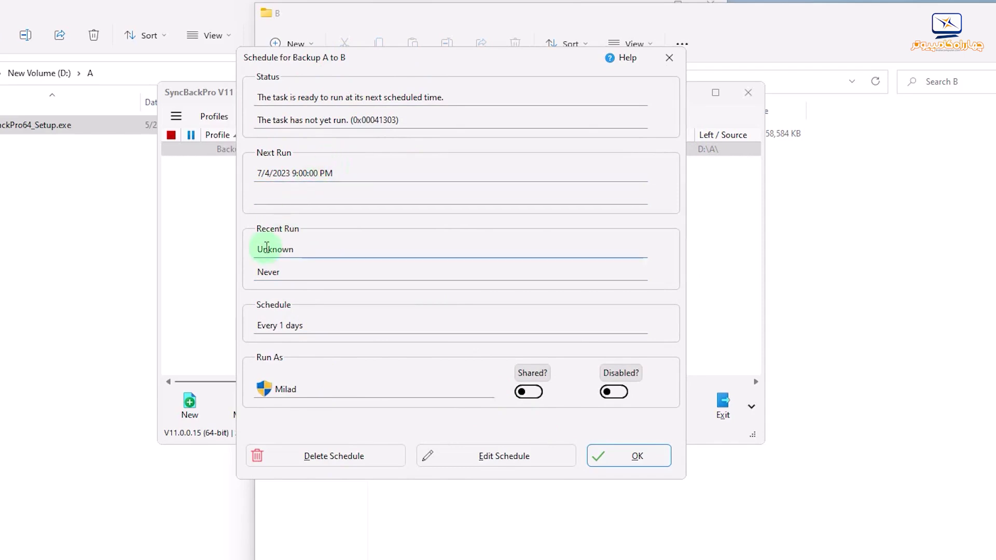
Review the recurrence and run-as account in the "Backup A to B" schedule summary and close it.
double_click(270, 325)
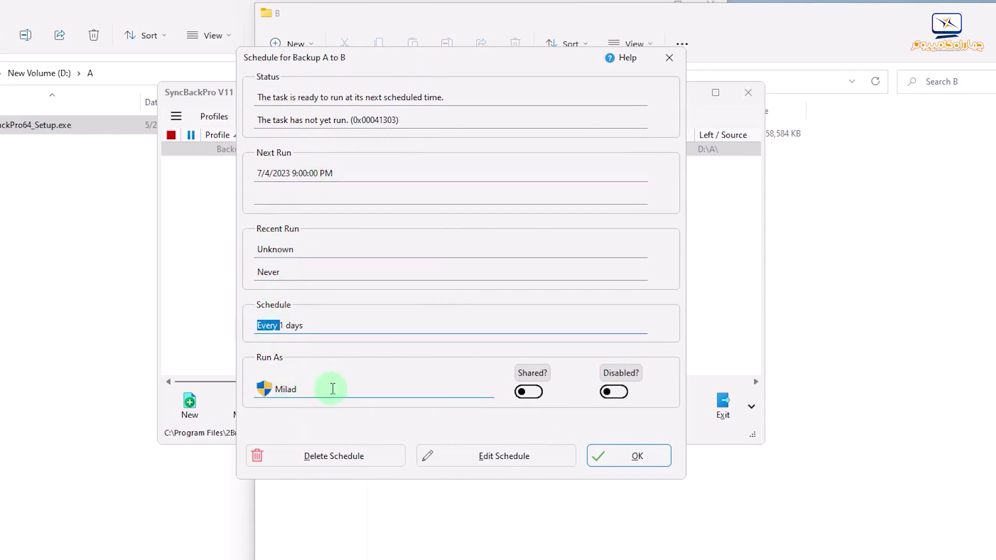
key("super")
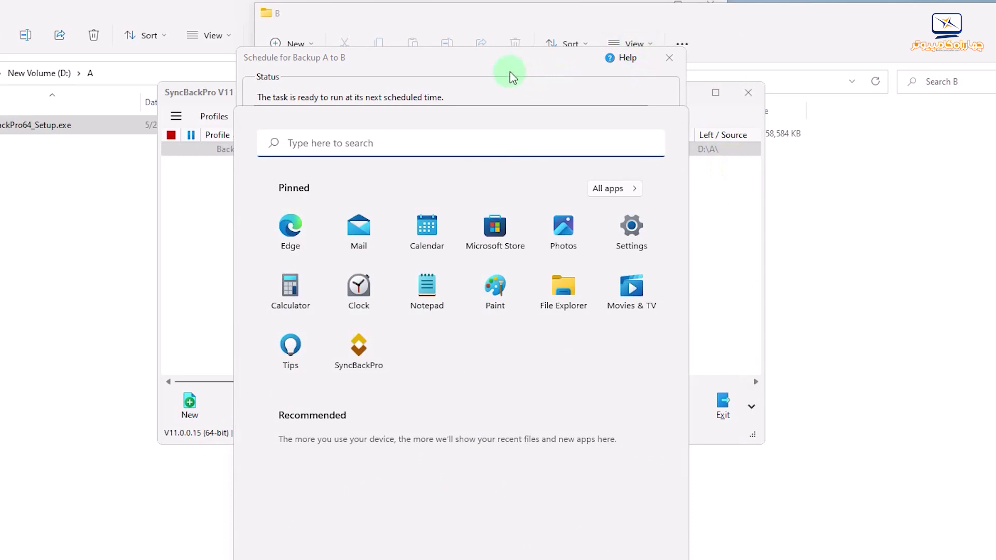
left_click(491, 83)
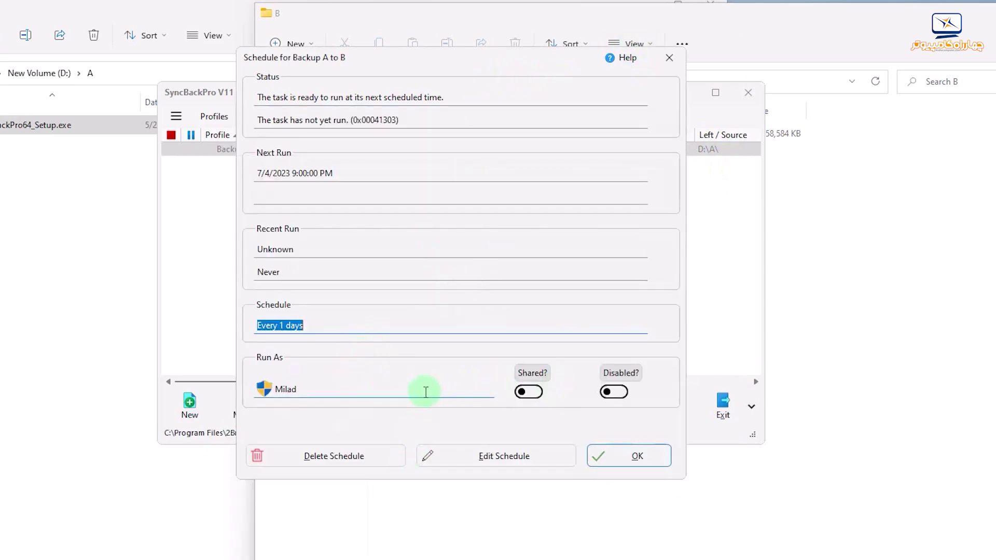
left_click_drag(422, 391, 233, 396)
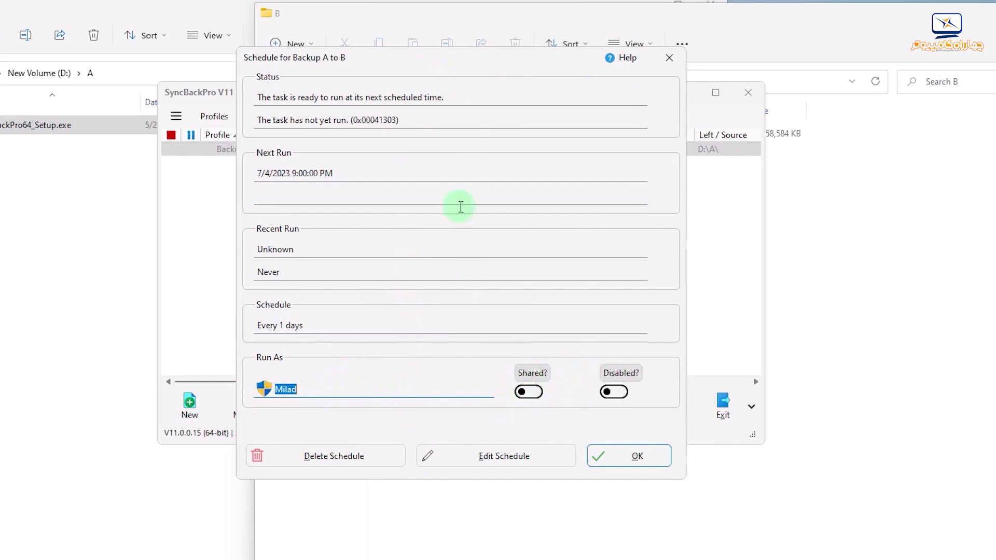
left_click(626, 450)
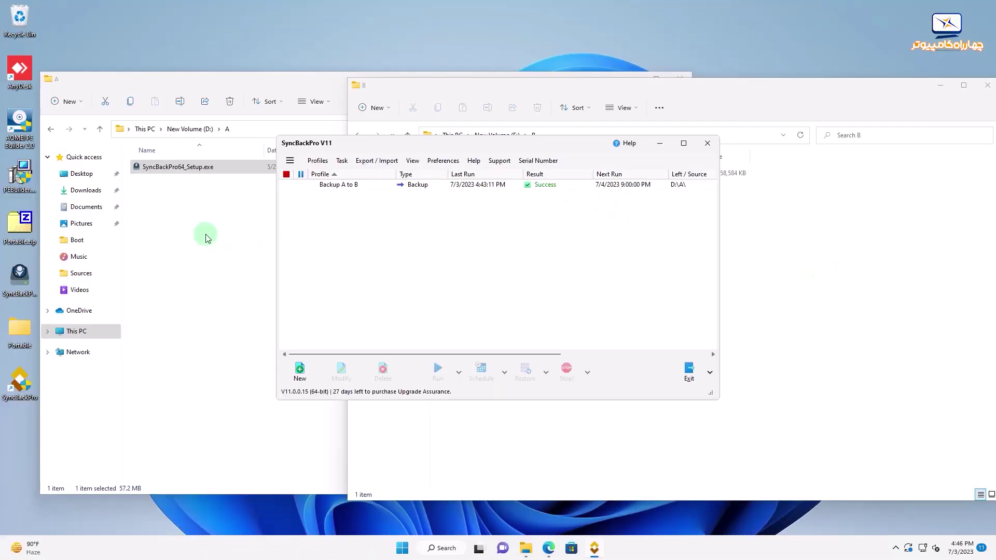
Create a text document with the default name New Text Document.txt in folder A on drive D:.
left_click(207, 237)
right_click(200, 218)
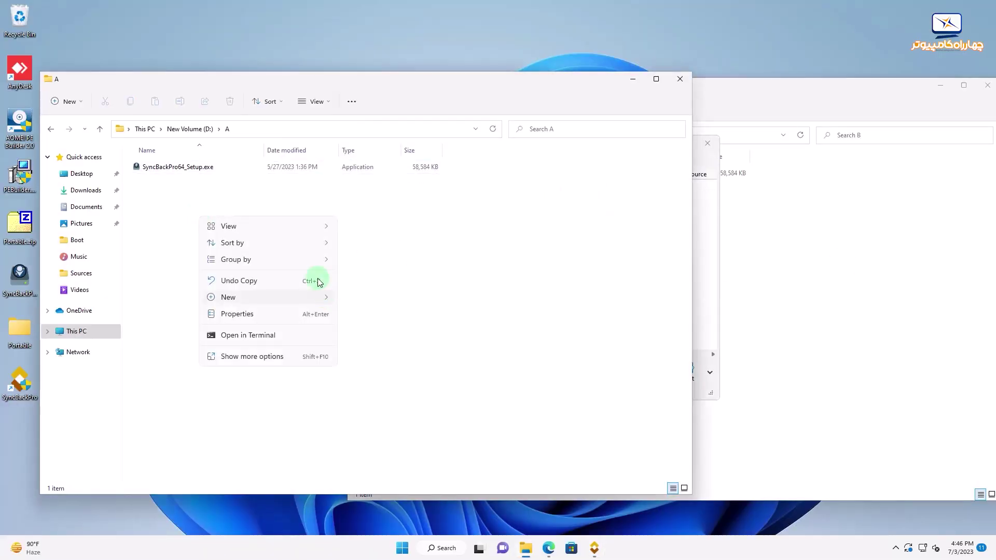
mouse_move(321, 303)
left_click(378, 346)
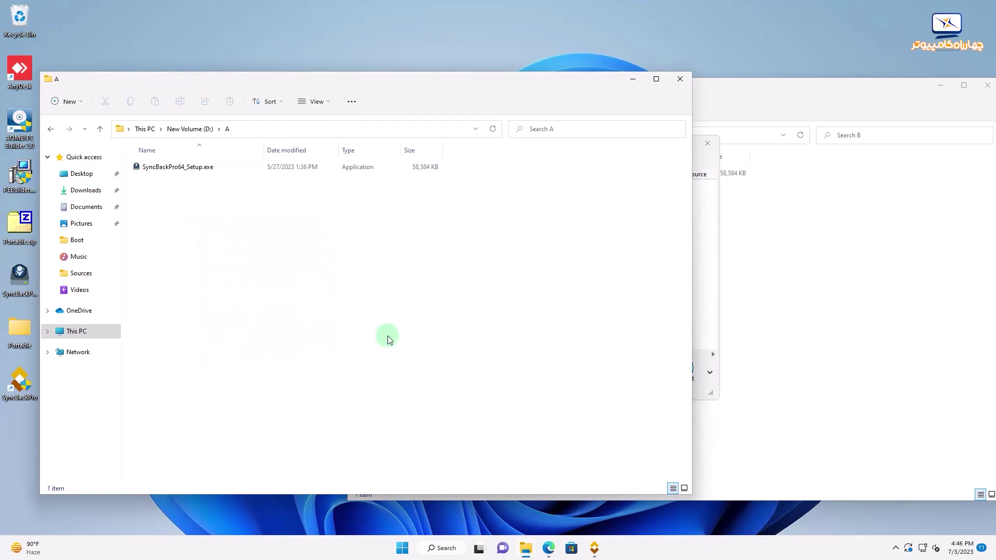
key("Return")
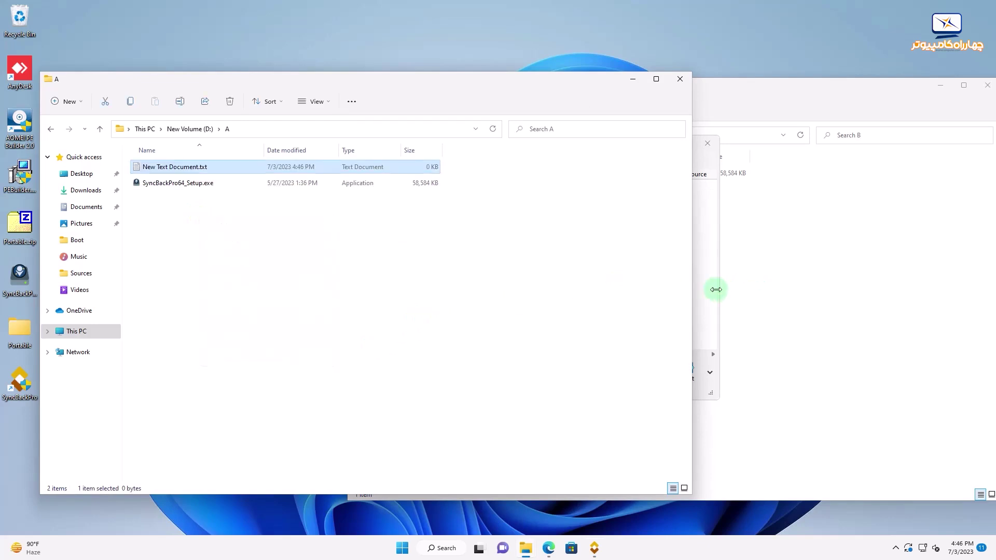
Run the "Backup A to B" profile unattended, checking destination folder B in File Explorer before and after the run.
left_click(721, 272)
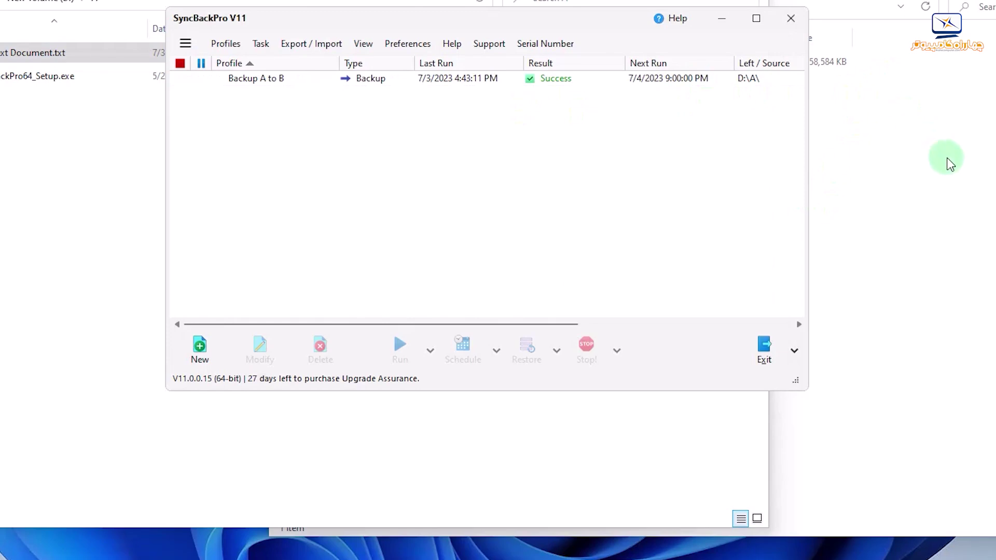
left_click(815, 243)
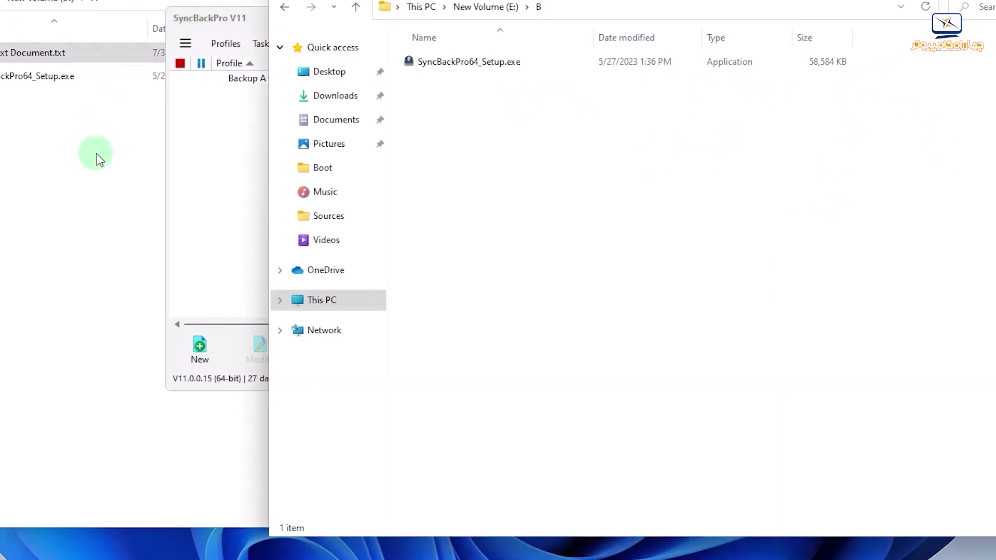
left_click(227, 16)
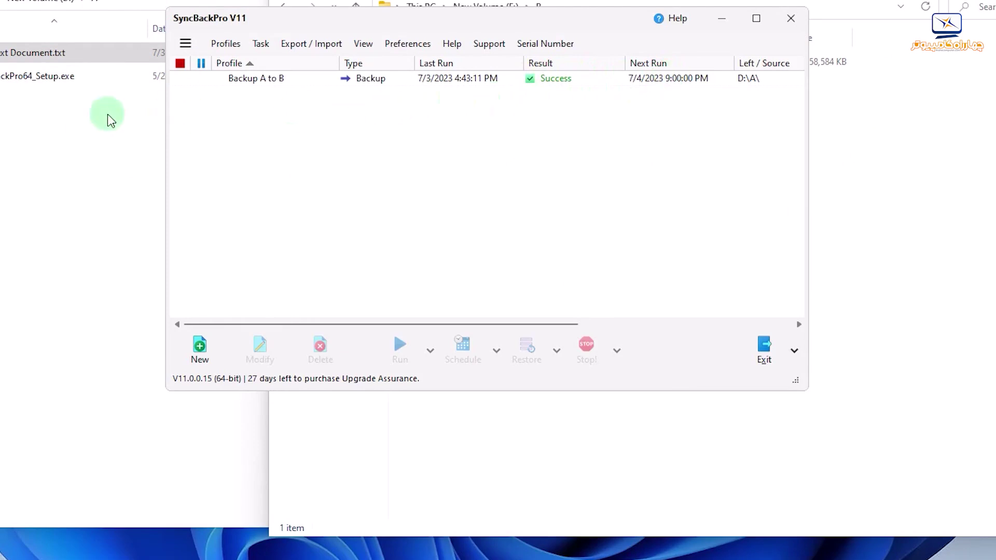
left_click(396, 78)
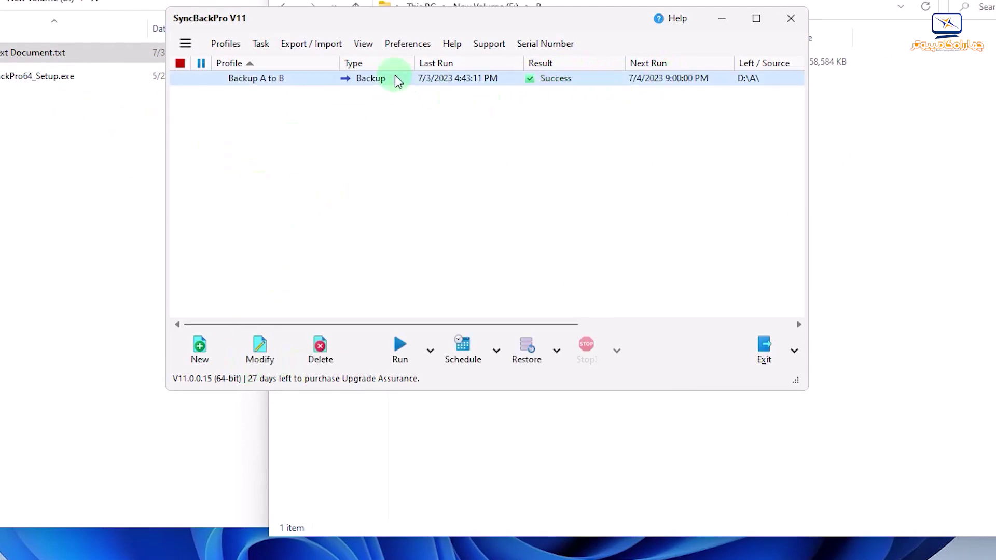
left_click(431, 351)
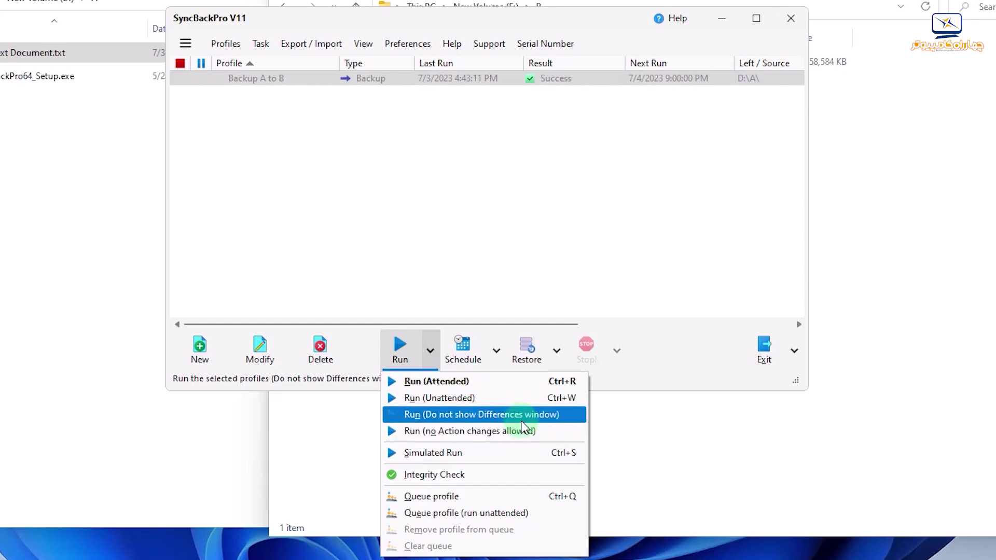
left_click(470, 400)
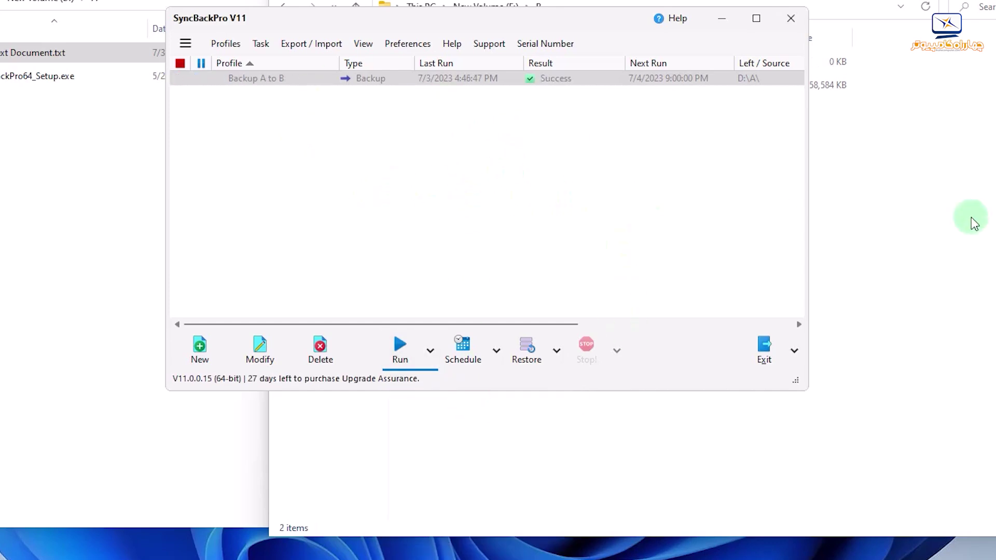
left_click(853, 252)
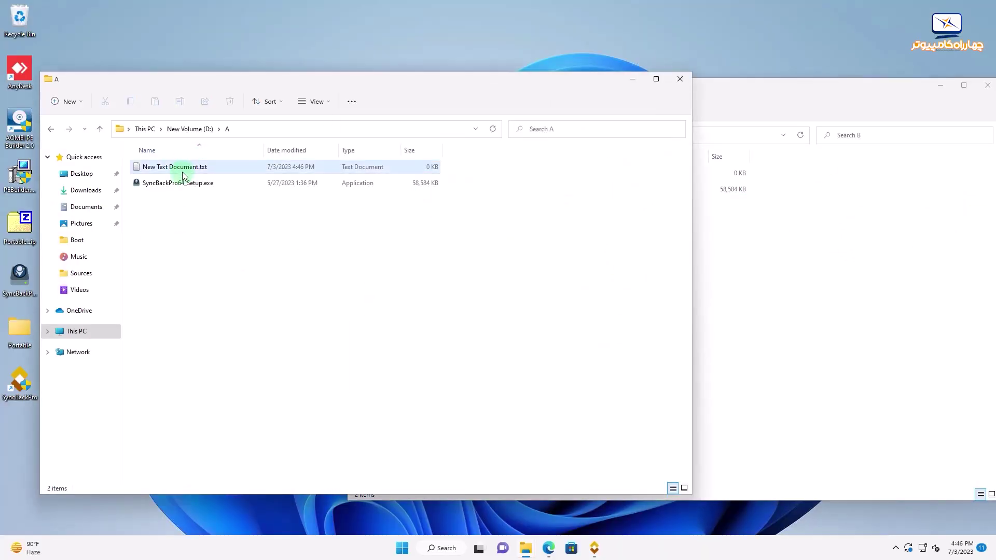
Delete New Text Document.txt from source folder A in File Explorer.
left_click(29, 54)
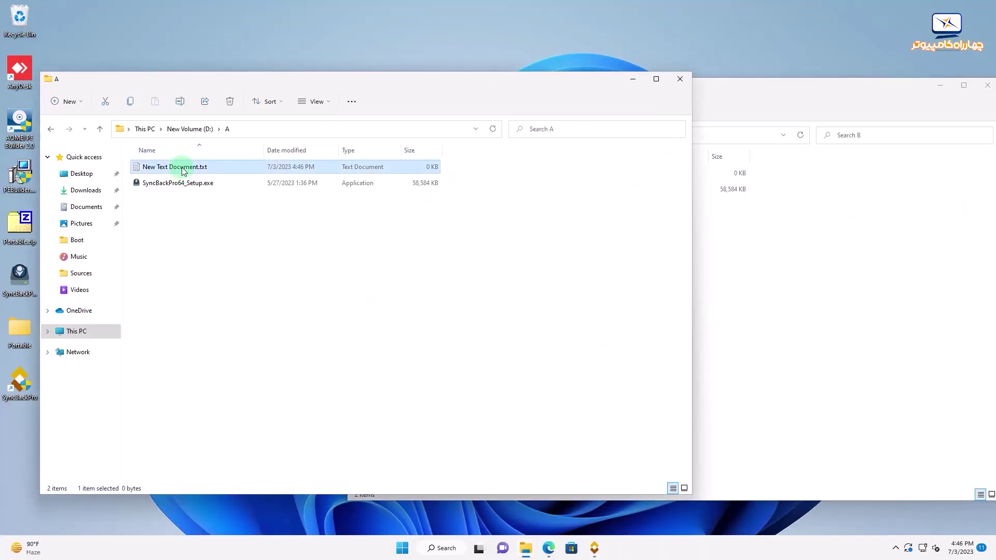
key("Delete")
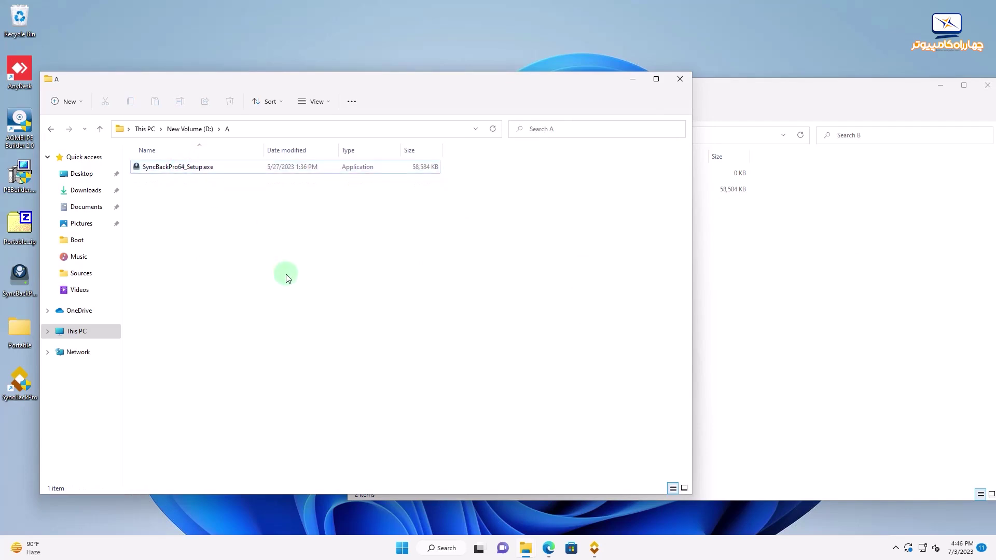
Run the "Backup A to B" profile through its differences review and check destination folder B for New Text Document.txt in File Explorer.
left_click(594, 549)
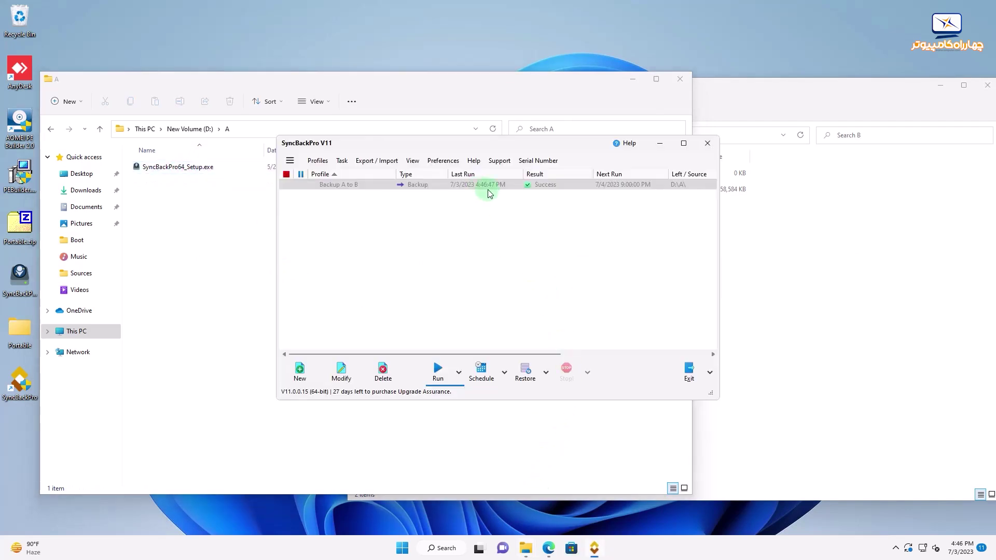
left_click(437, 373)
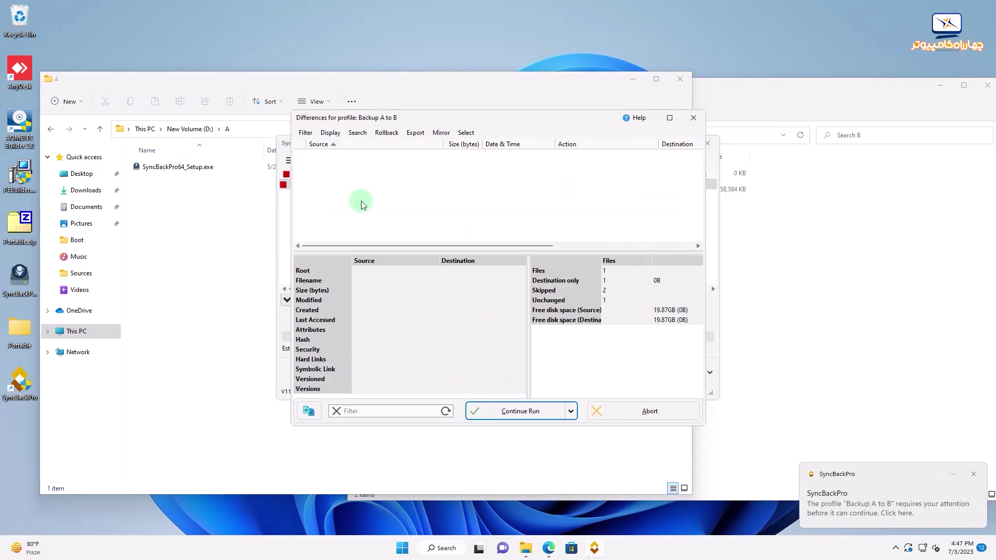
left_click(526, 407)
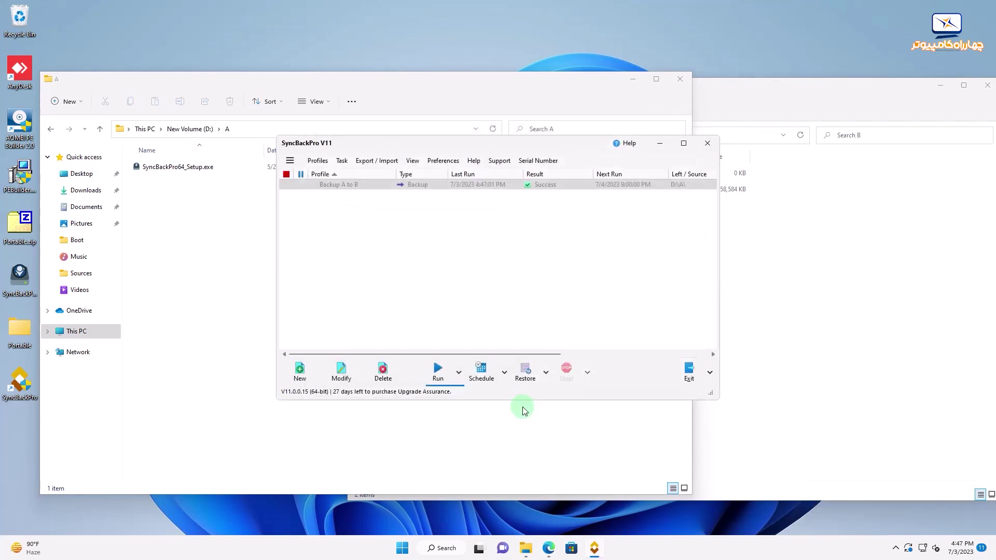
left_click(754, 287)
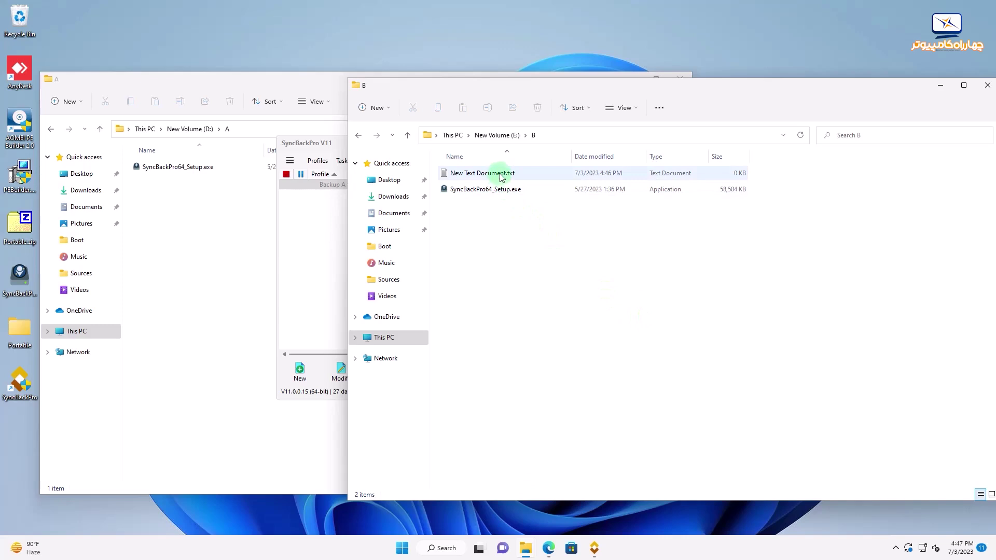
left_click_drag(511, 174, 216, 212)
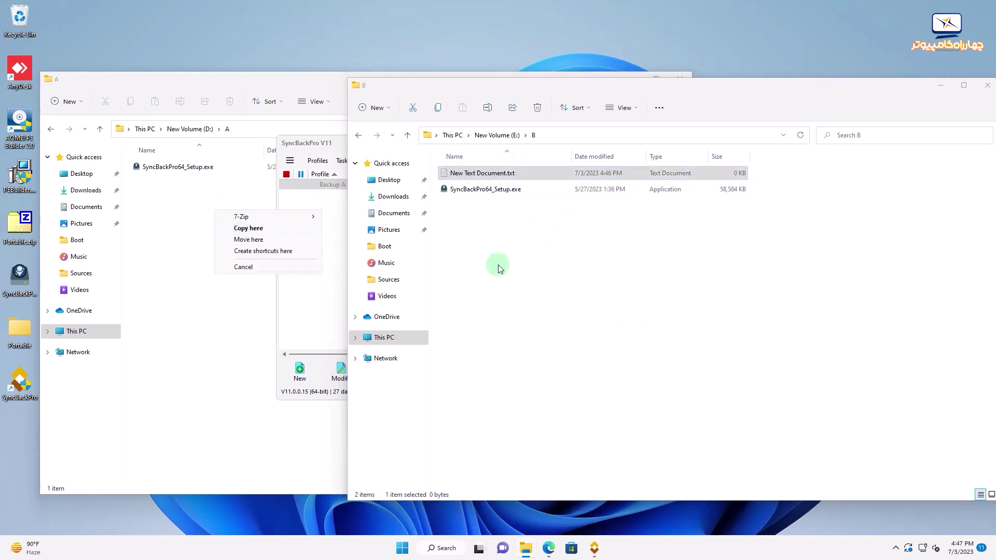
left_click(552, 282)
Restore the "Backup A to B" profile from E:\B\ to D:\A\, creating a Windows System Restore Point and copying New Text Document.txt to the source.
left_click(316, 141)
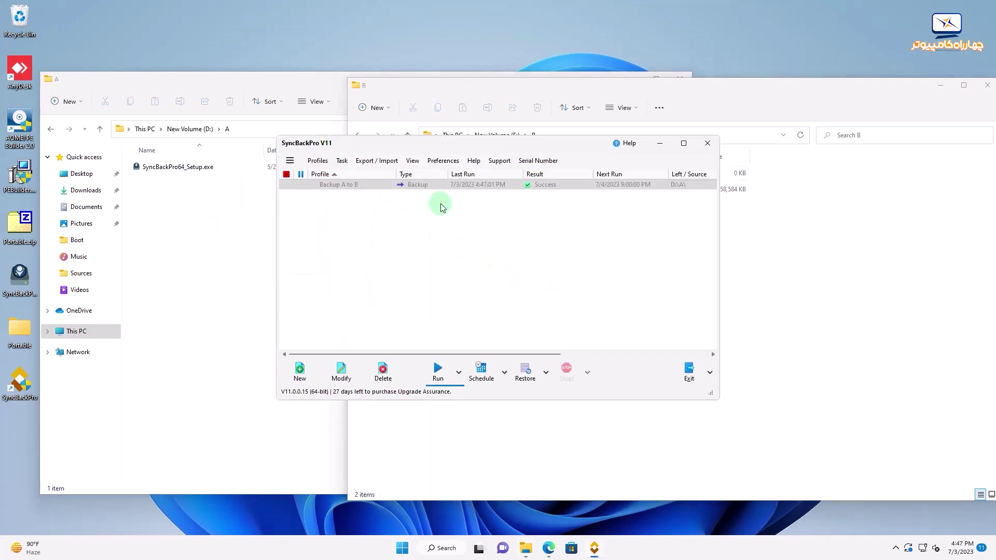
left_click(527, 373)
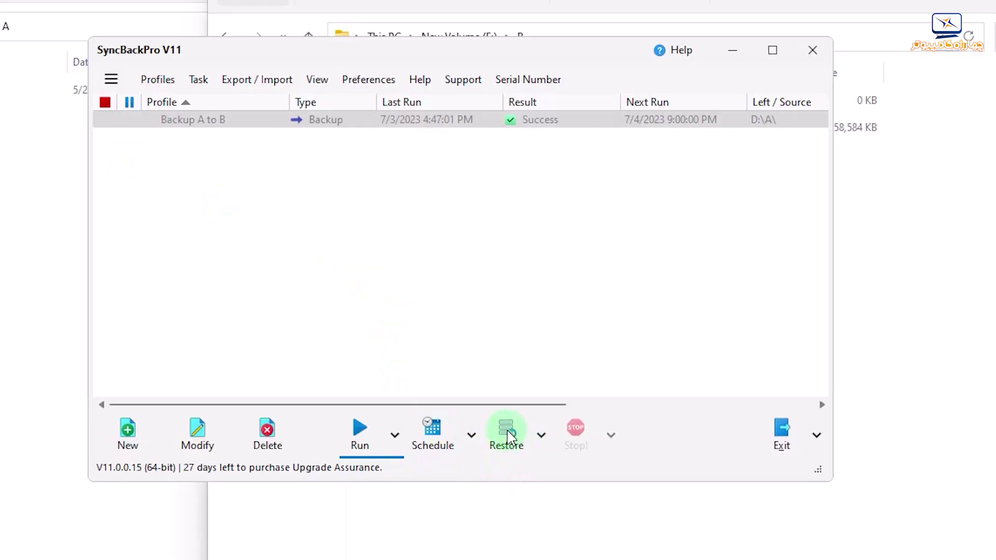
left_click(526, 374)
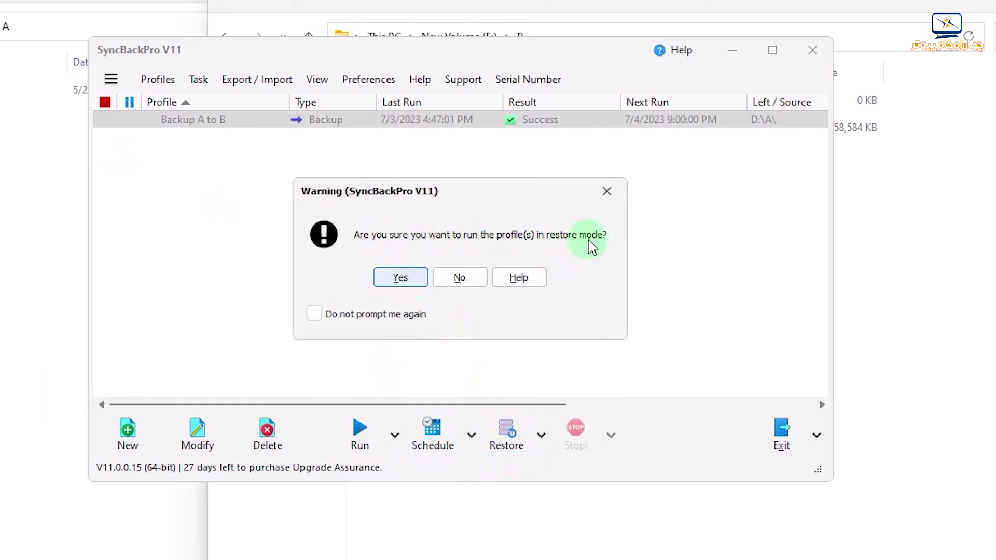
left_click(401, 280)
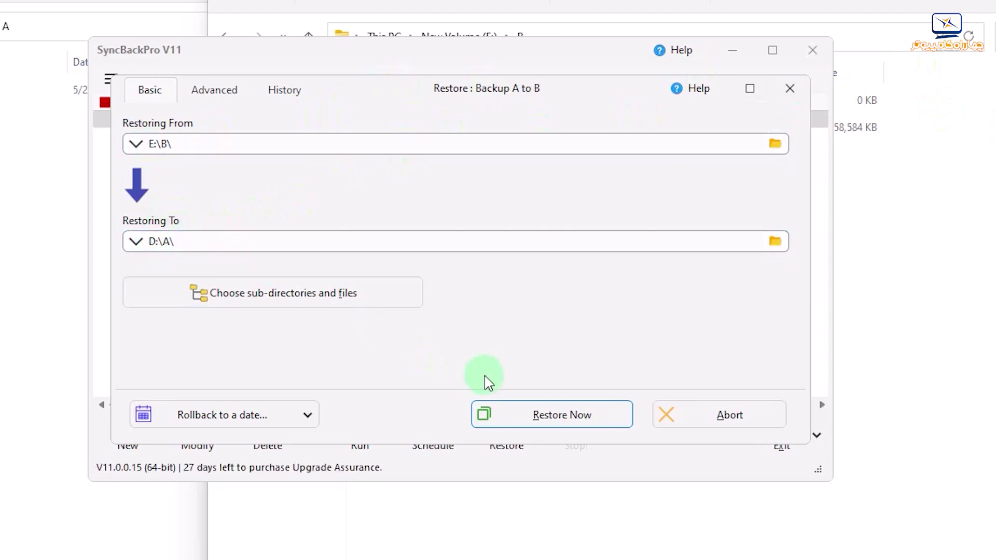
left_click(556, 414)
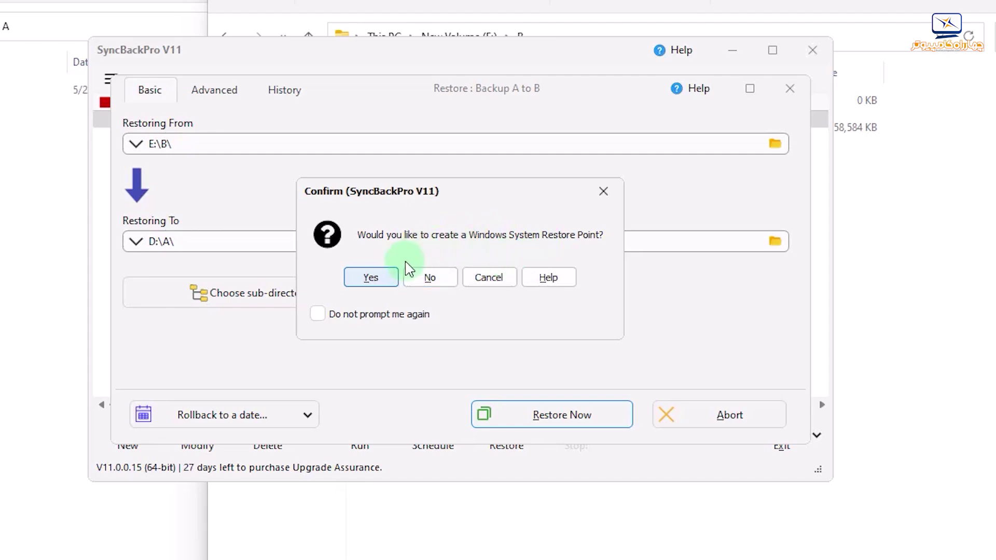
left_click(370, 279)
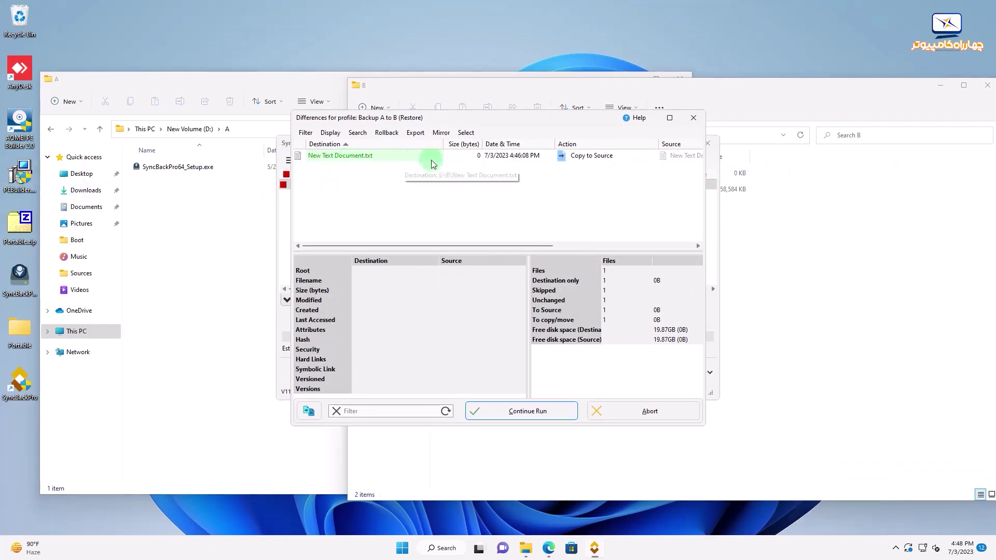
left_click(558, 409)
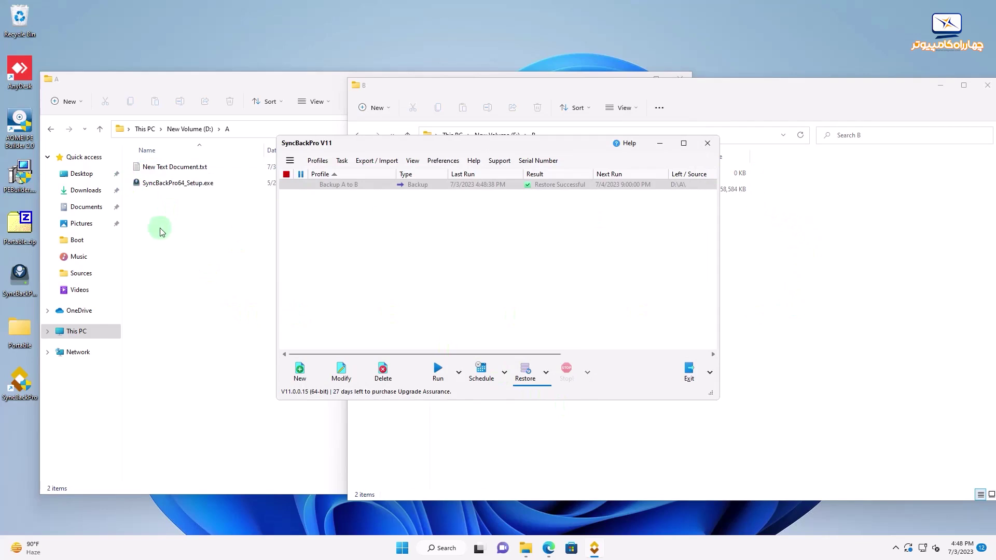
left_click(416, 302)
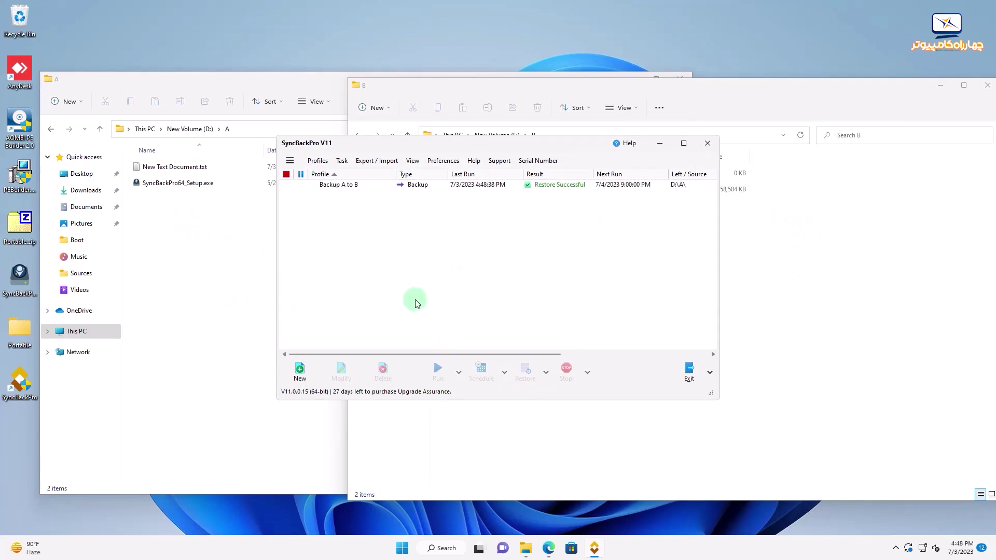
Start a new Synchronize profile named "sync", view its left and right location choices, and return to the profile type page.
left_click(299, 372)
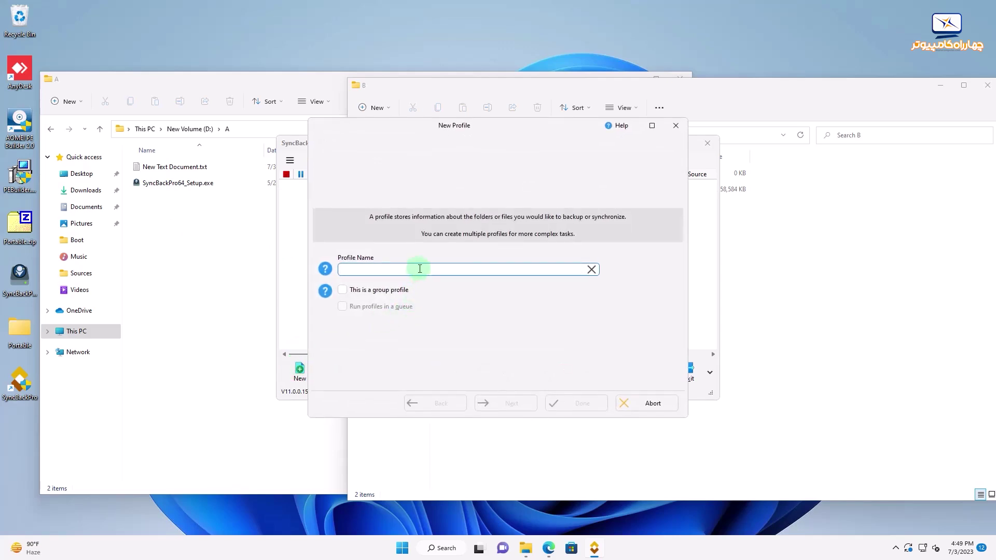
type("sync")
left_click(510, 409)
left_click(347, 270)
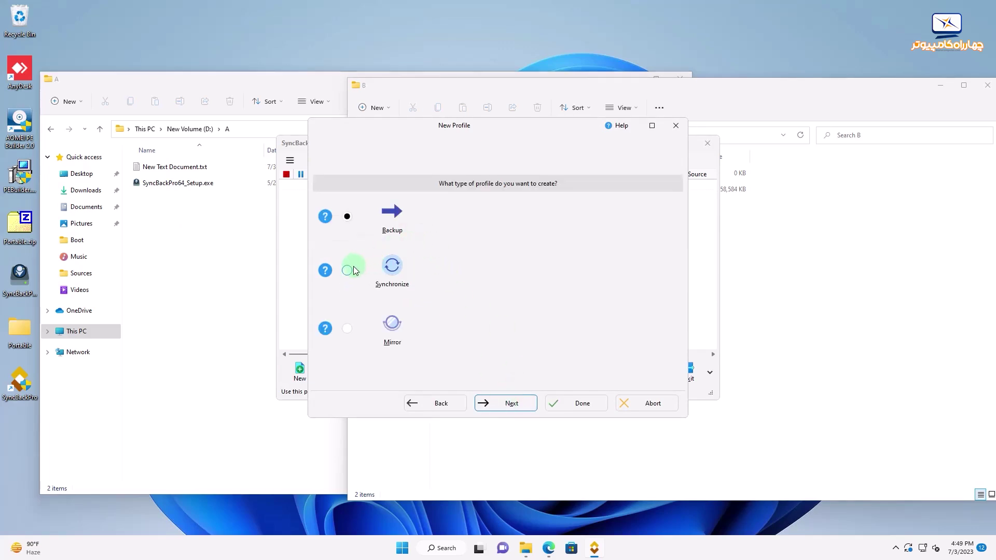
left_click(514, 399)
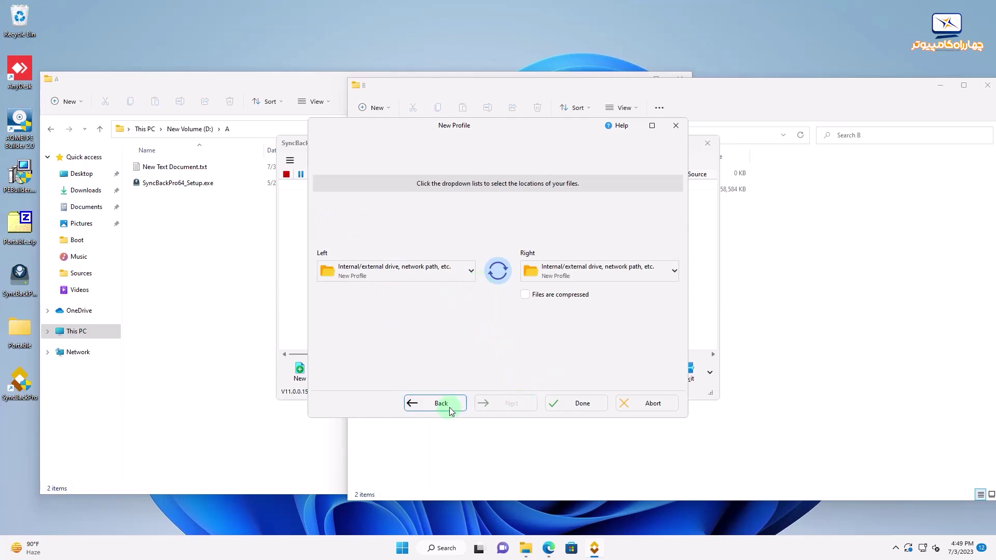
left_click(425, 403)
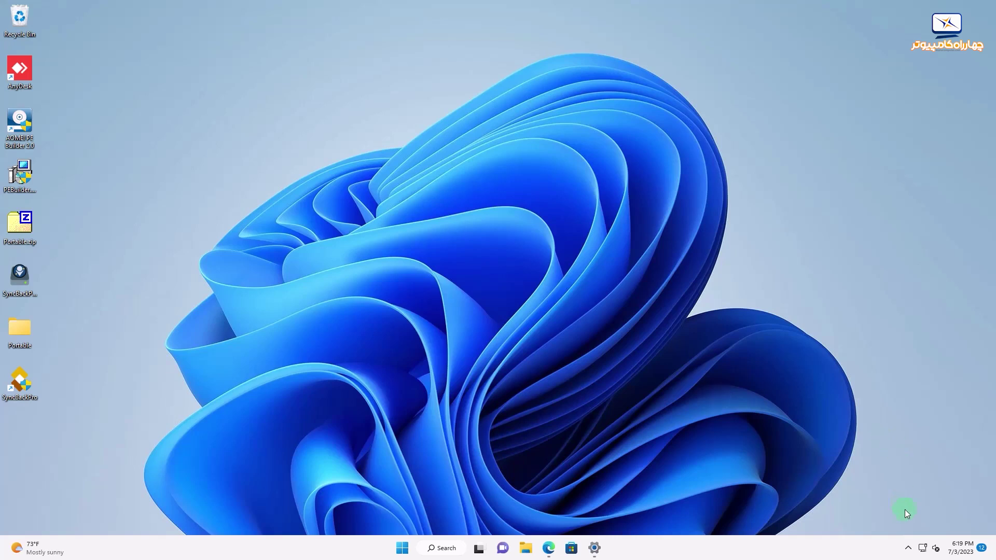
Check the hidden tray icons and the background processes in Task Manager for SyncBack.
left_click(913, 548)
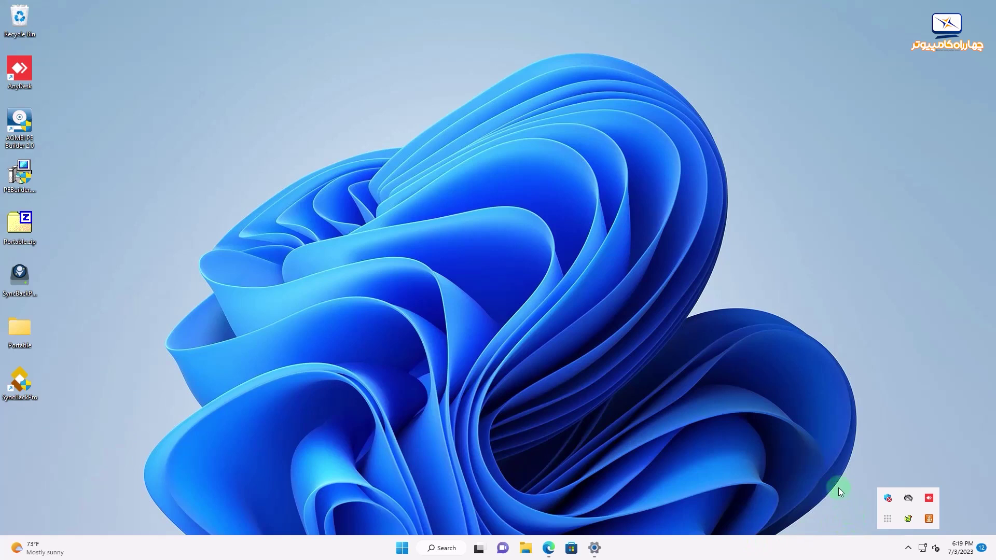
left_click(848, 455)
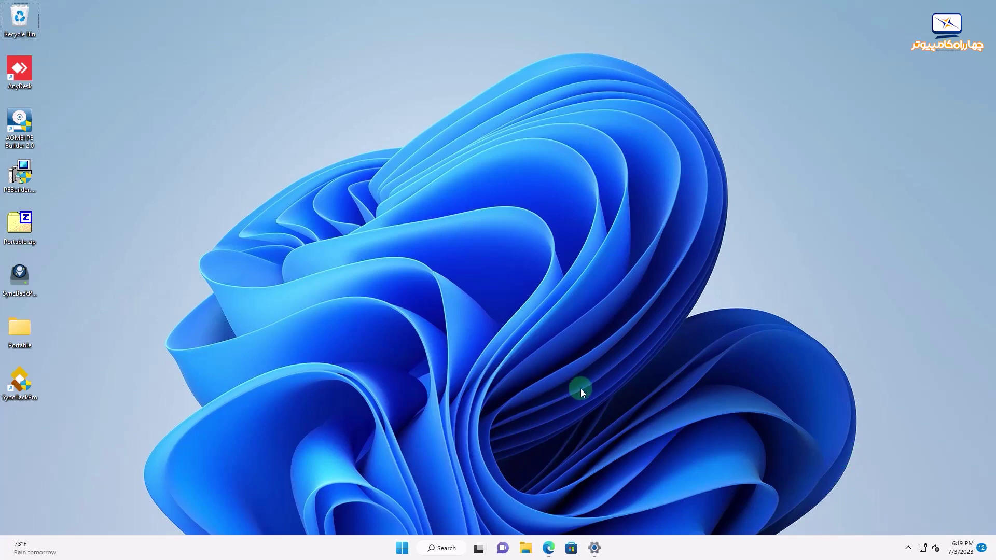
key("ctrl+shift+Escape")
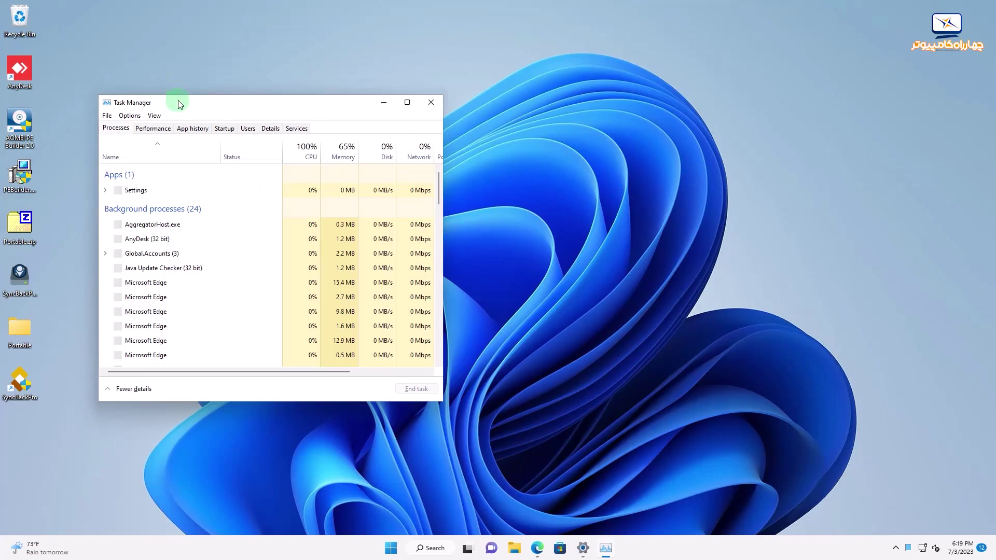
left_click_drag(174, 104, 291, 87)
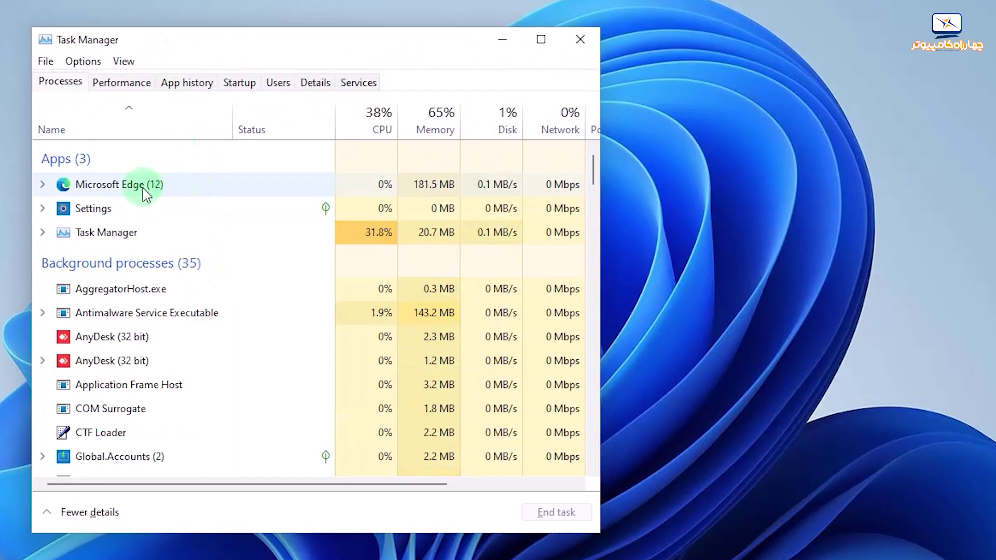
scroll(140, 289, "down", 4)
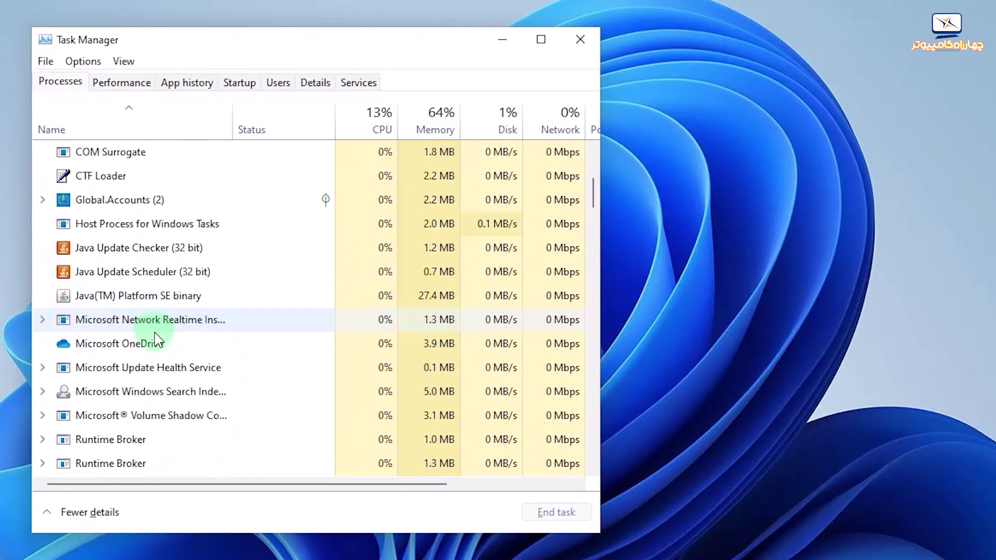
scroll(157, 340, "down", 3)
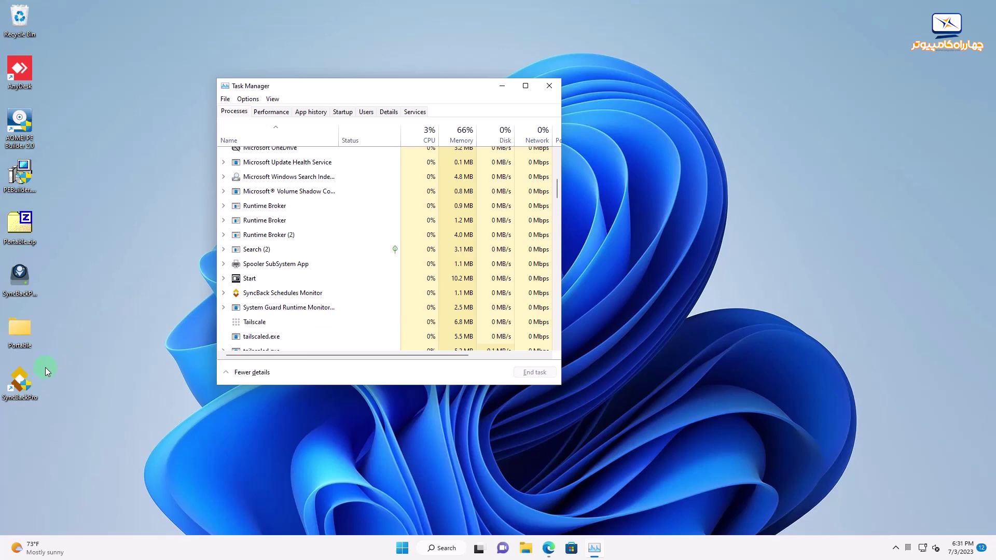
Open the Windows Startup folder with shell:startup and copy the SyncBackPro desktop shortcut into it.
left_click(222, 428)
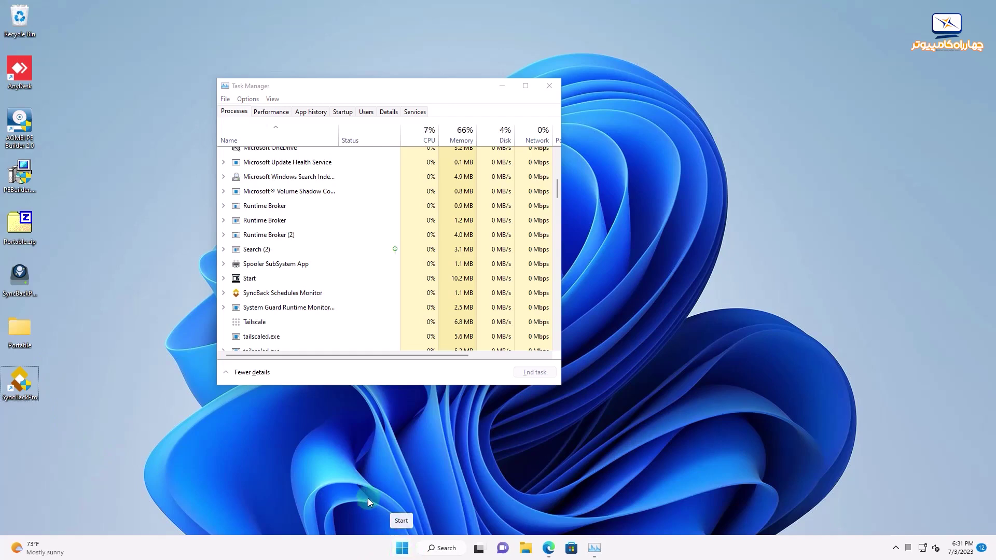
key("super+r")
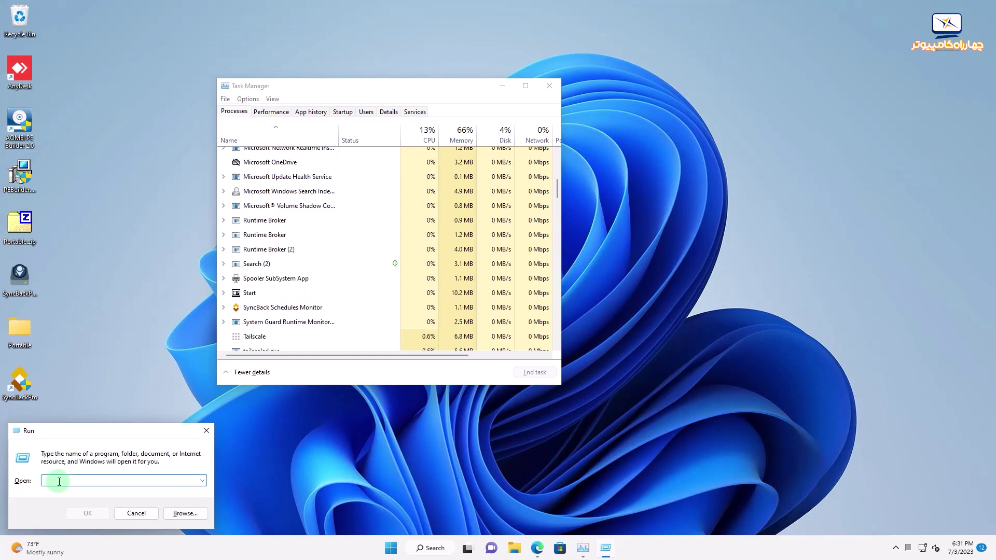
type("shell:startup")
key("Return")
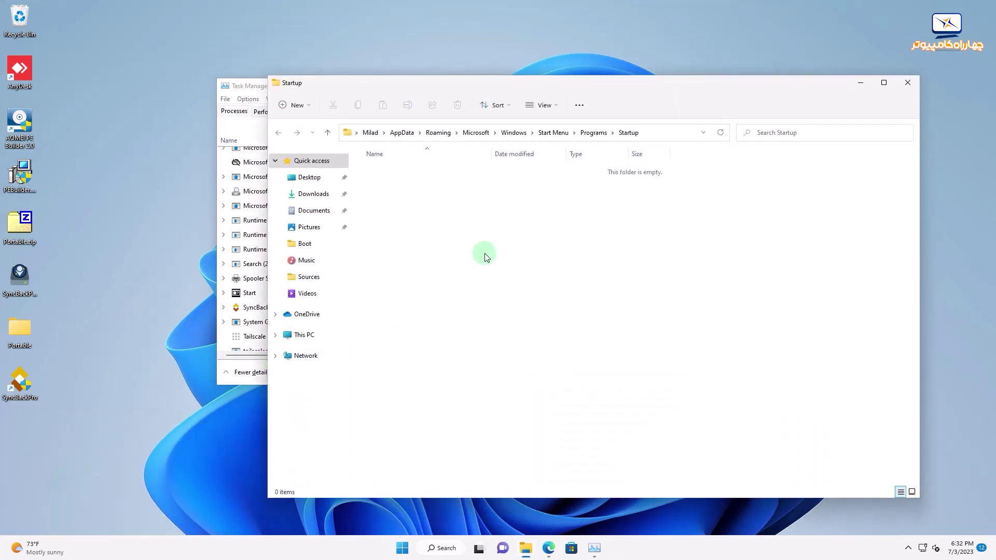
left_click_drag(23, 381, 485, 318)
left_click(507, 339)
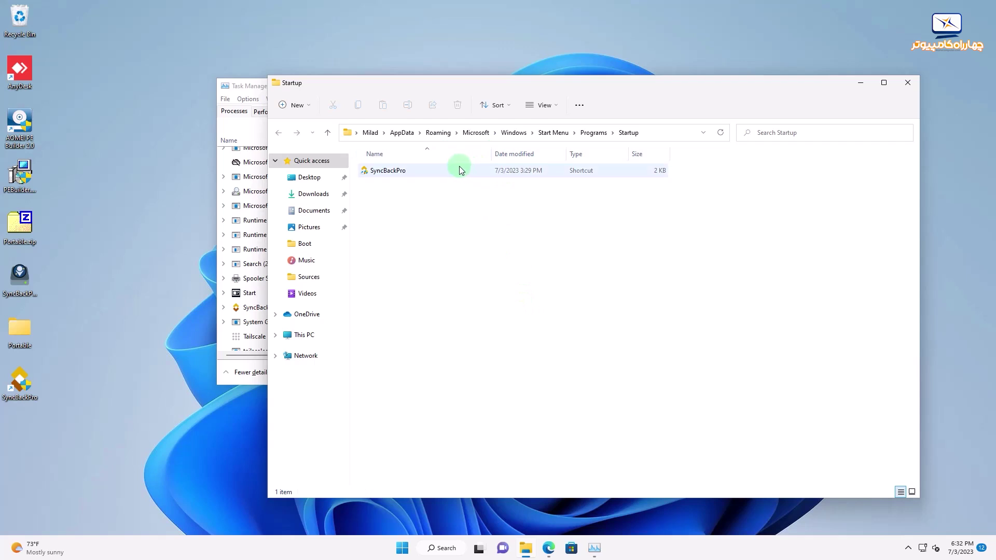
Check the hidden tray icons and the SyncBack Schedules Monitor process in Task Manager.
left_click(908, 550)
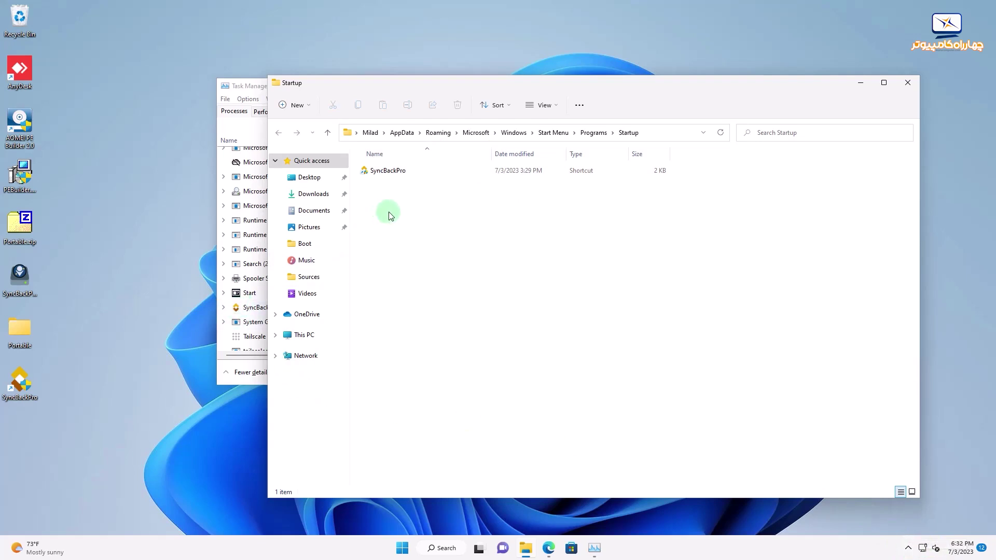
left_click(258, 309)
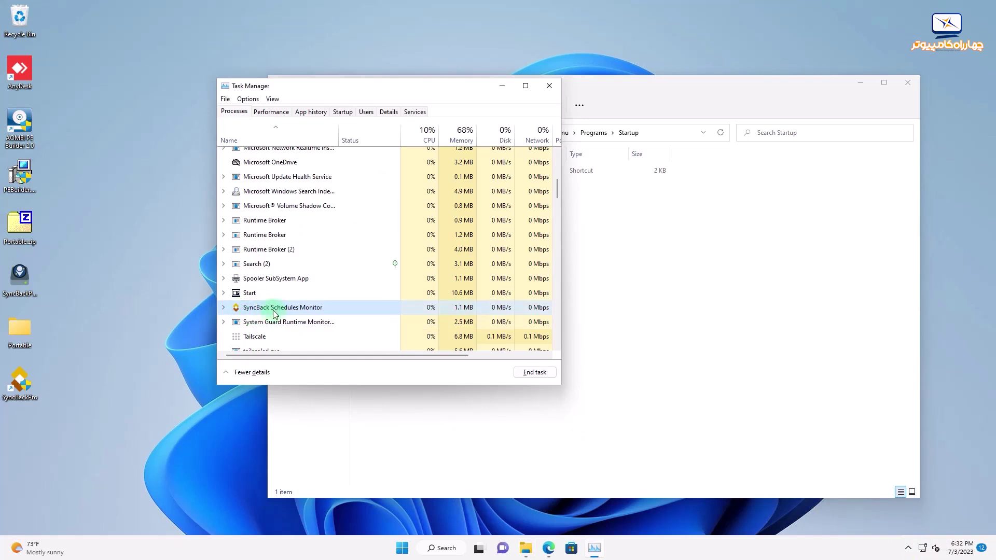
scroll(291, 324, "down", 1)
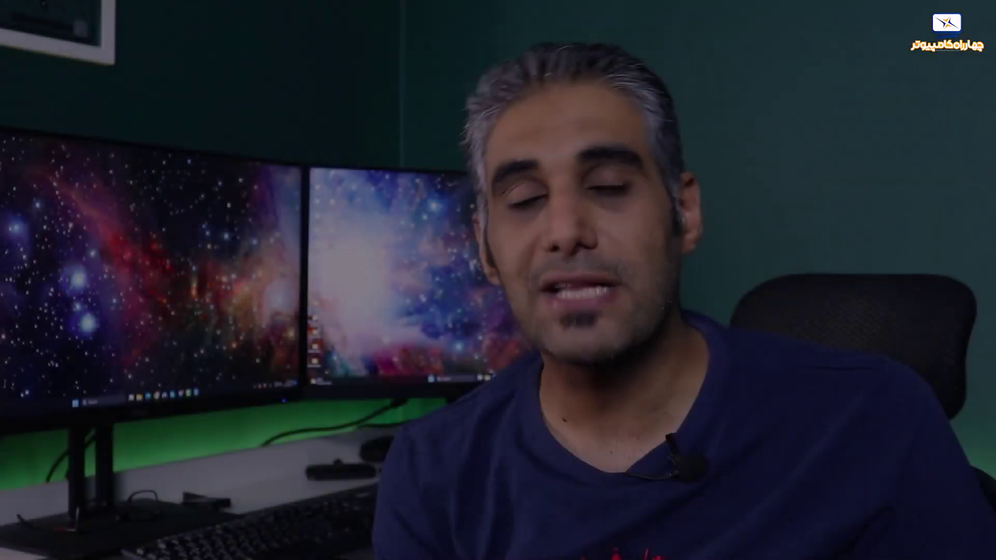